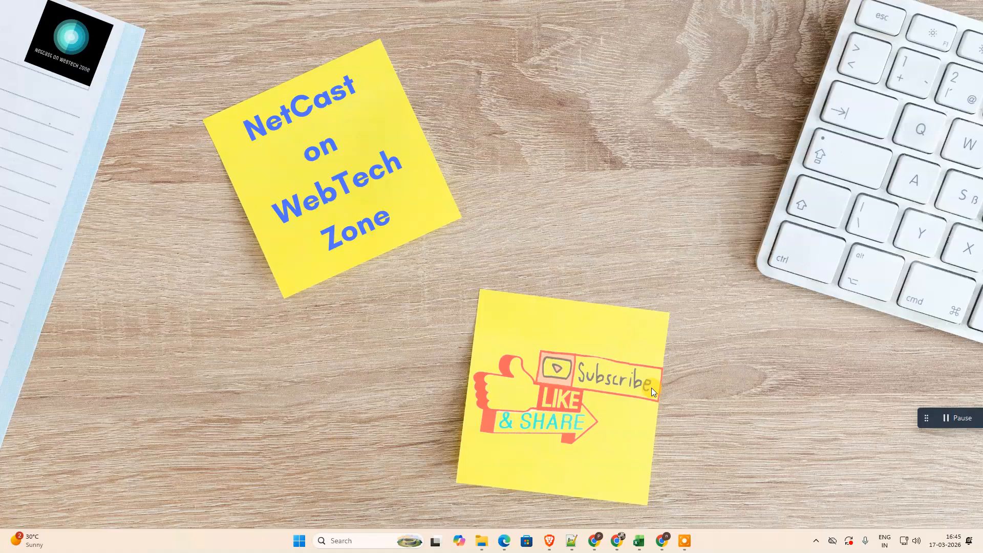
# Switch to the Canva video design and add the 14-second vertical sunset clip to the page, enlarged to almost the page height
pyautogui.click(662, 541)
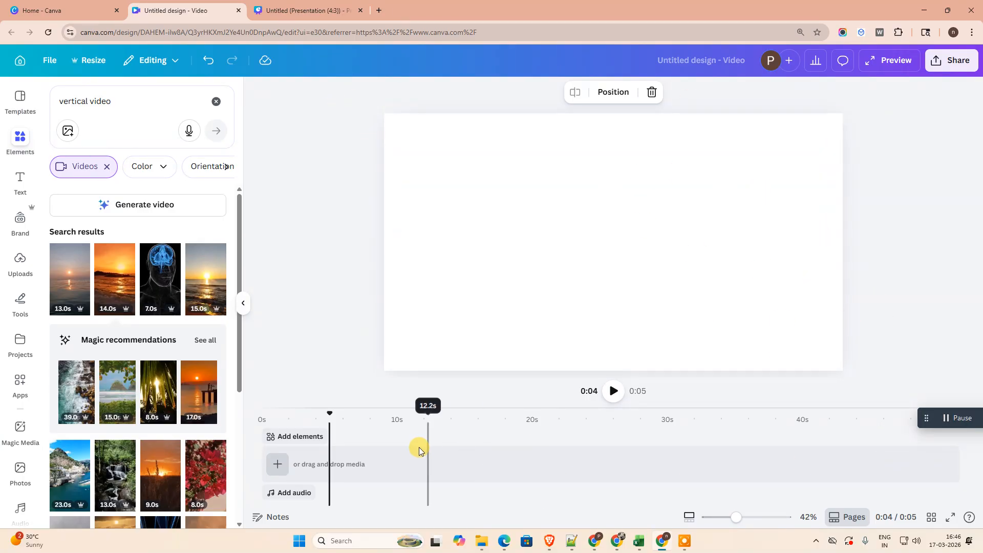
pyautogui.moveTo(110, 285); pyautogui.dragTo(582, 188)
pyautogui.moveTo(612, 233); pyautogui.dragTo(596, 211)
pyautogui.moveTo(668, 328); pyautogui.dragTo(686, 357)
pyautogui.click(242, 303)
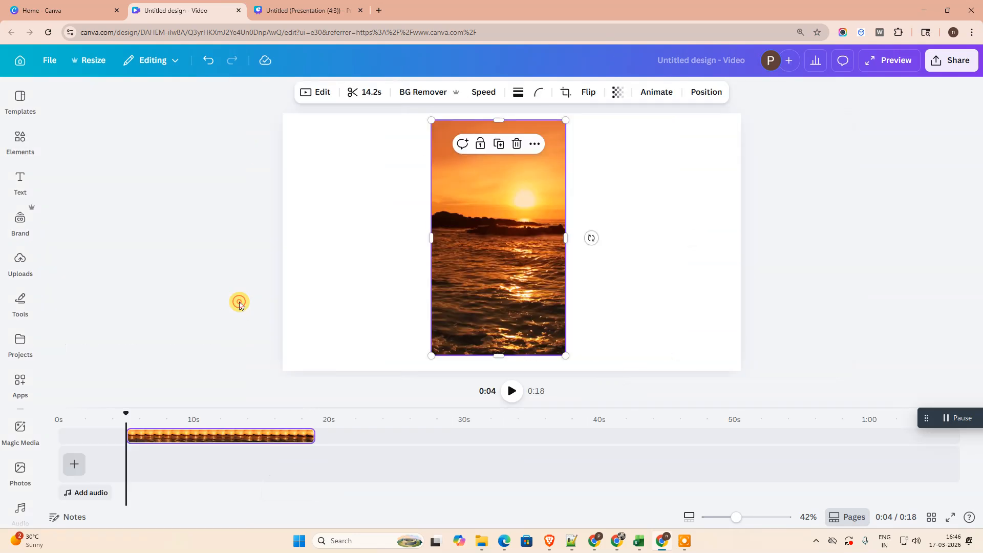
# Enlarge the sunset video to the full page height and centre it on the page
pyautogui.click(849, 226)
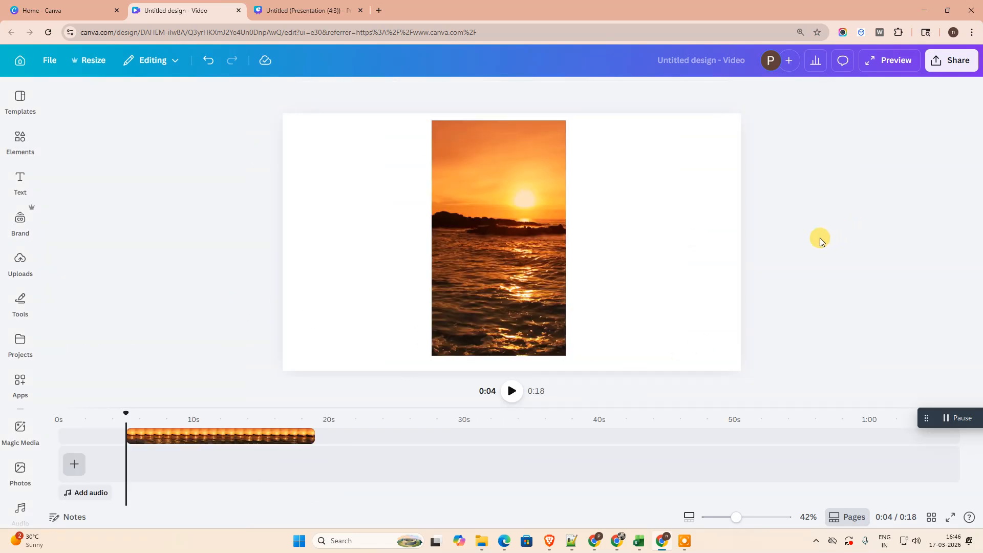
pyautogui.moveTo(527, 237); pyautogui.dragTo(542, 257)
pyautogui.click(861, 228)
pyautogui.moveTo(578, 124); pyautogui.dragTo(584, 112)
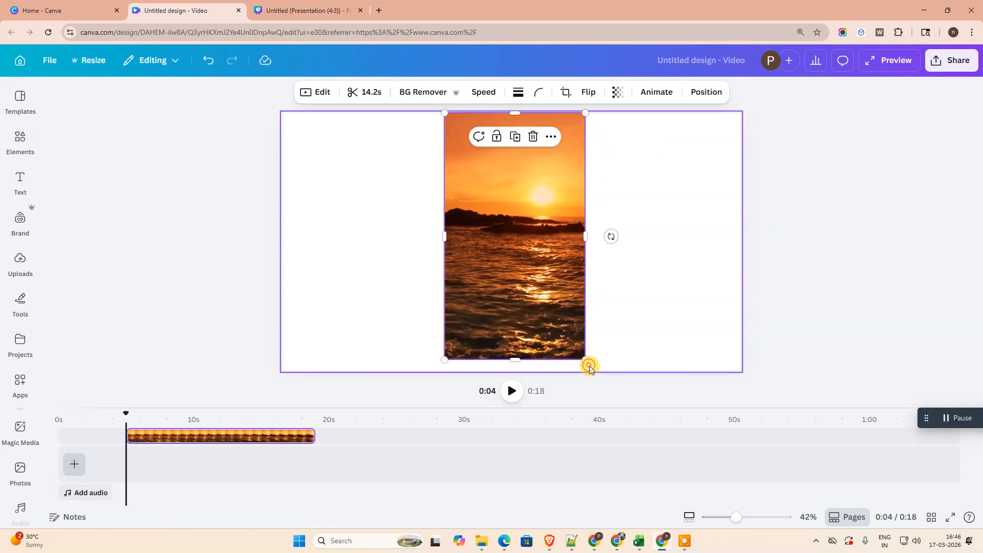
pyautogui.moveTo(588, 365); pyautogui.dragTo(599, 370)
pyautogui.moveTo(562, 277); pyautogui.dragTo(556, 277)
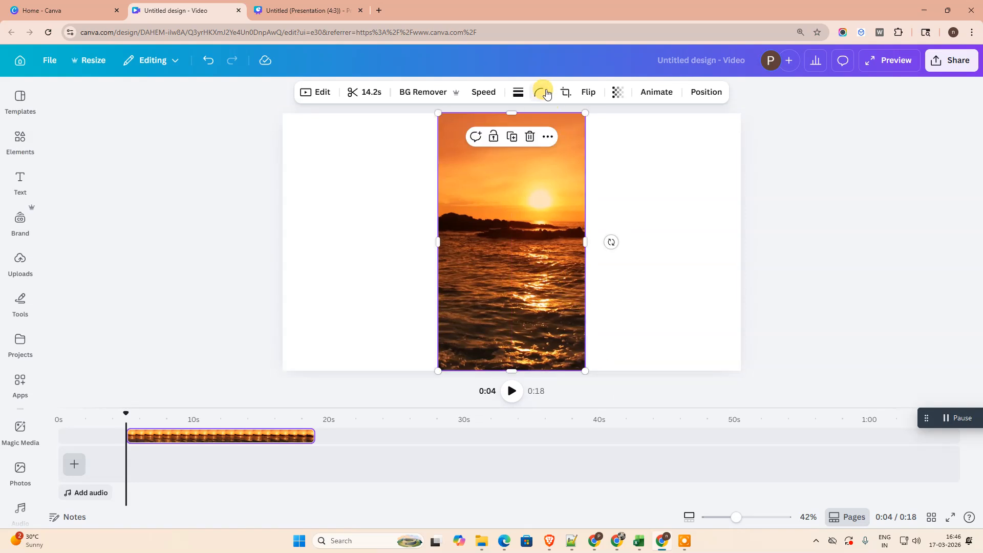
pyautogui.moveTo(524, 243); pyautogui.dragTo(524, 243)
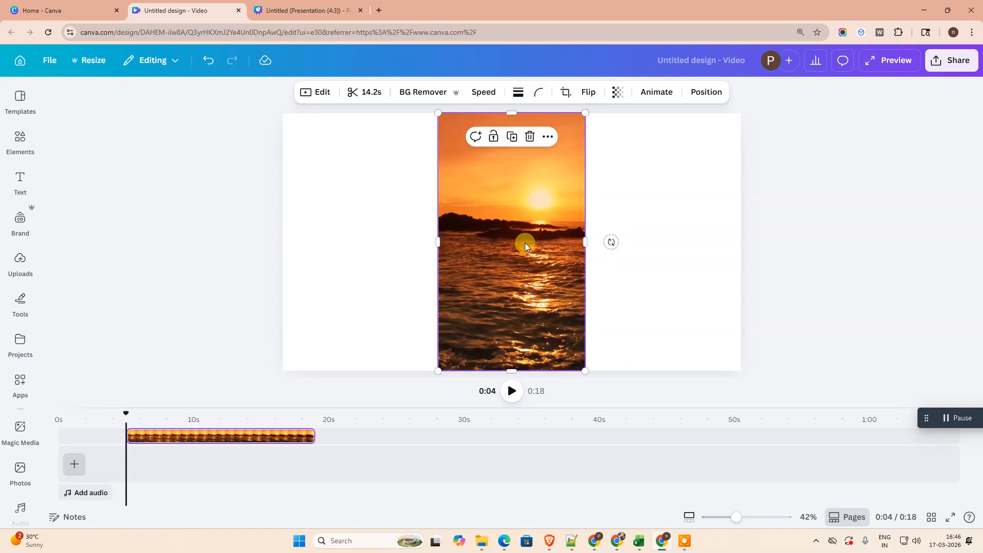
# Copy and paste the sunset video, and set the duplicate as the page background
pyautogui.rightClick(549, 175)
pyautogui.click(574, 187)
pyautogui.rightClick(314, 185)
pyautogui.click(364, 261)
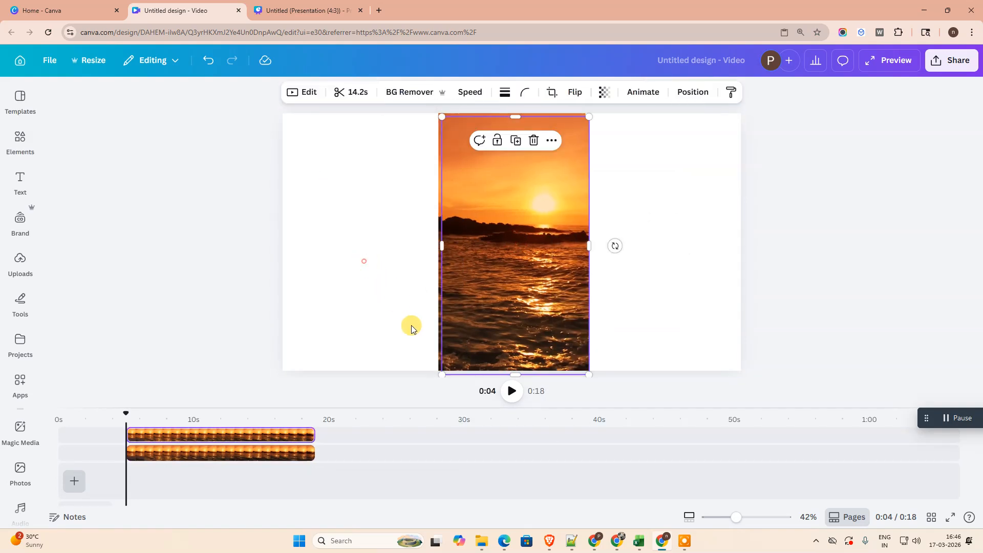
pyautogui.moveTo(501, 256); pyautogui.dragTo(365, 254)
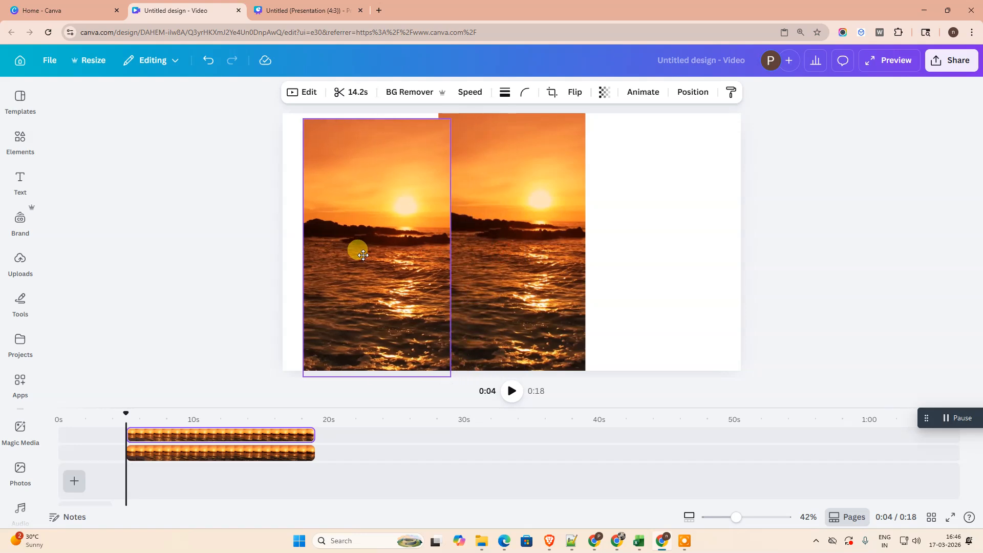
pyautogui.rightClick(343, 178)
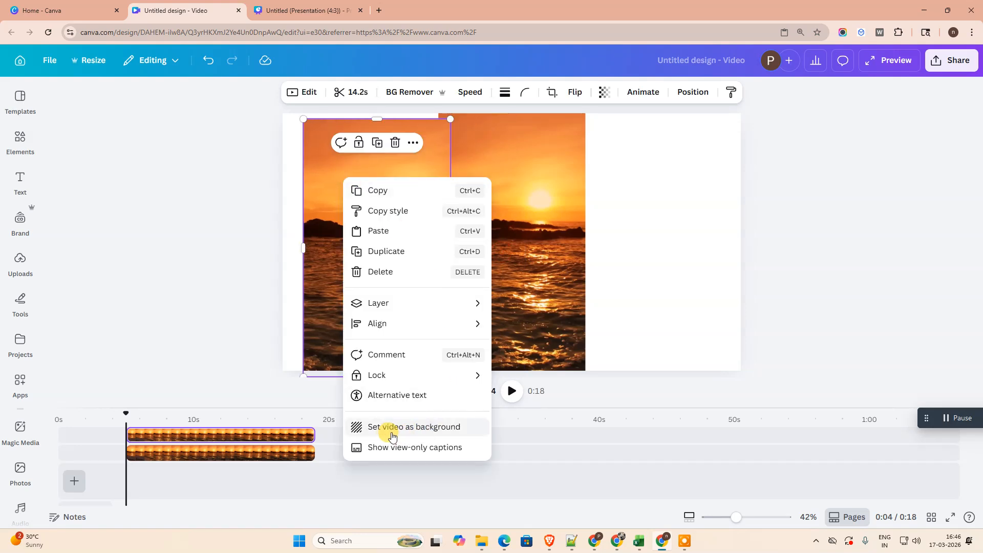
pyautogui.click(446, 435)
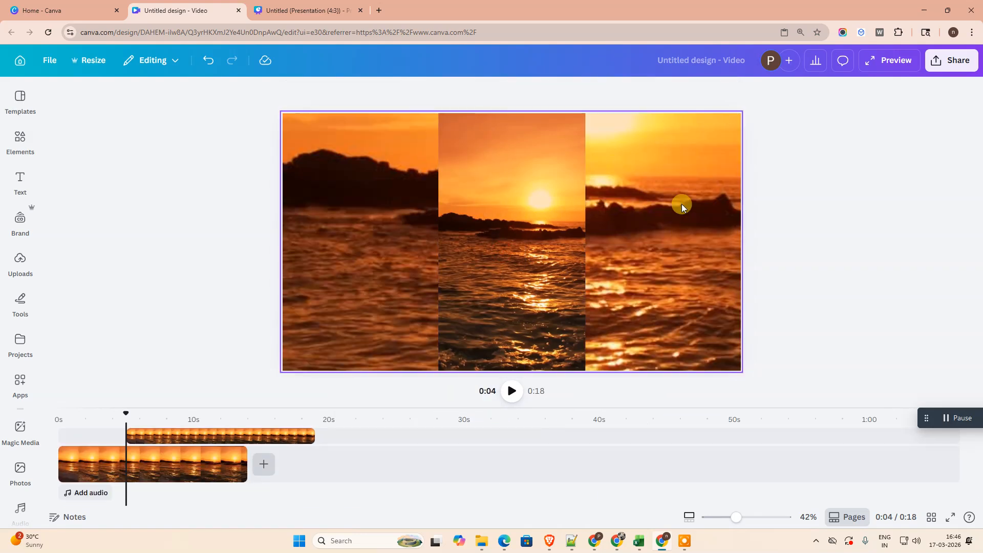
# Move the foreground clip to the start of the timeline and trim its end to 14.0 s to match the background clip
pyautogui.moveTo(184, 441); pyautogui.dragTo(105, 432)
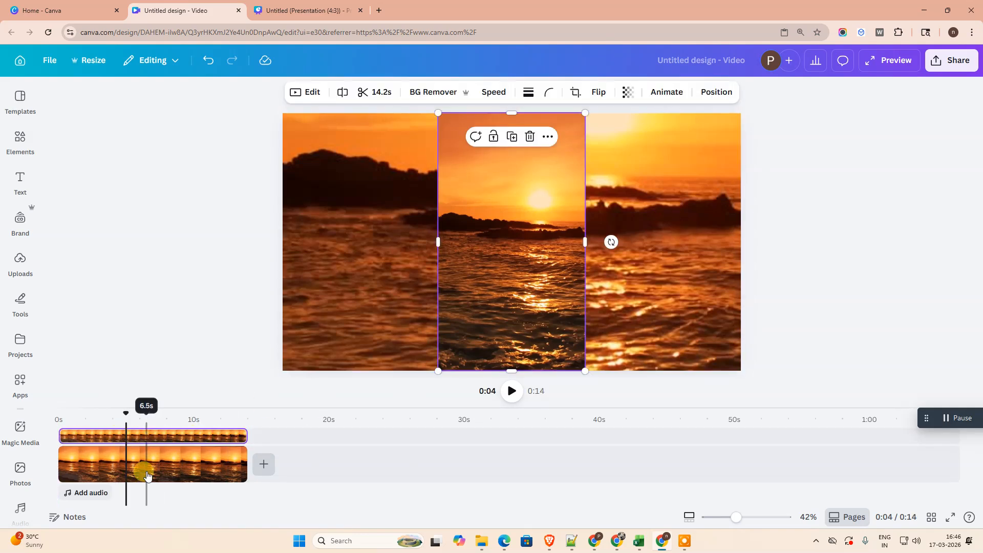
pyautogui.click(170, 457)
pyautogui.click(209, 436)
pyautogui.moveTo(245, 436)
pyautogui.mouseDown()
pyautogui.moveTo(307, 436)
pyautogui.moveTo(272, 446)
pyautogui.moveTo(142, 440)
pyautogui.moveTo(244, 438)
pyautogui.mouseUp()
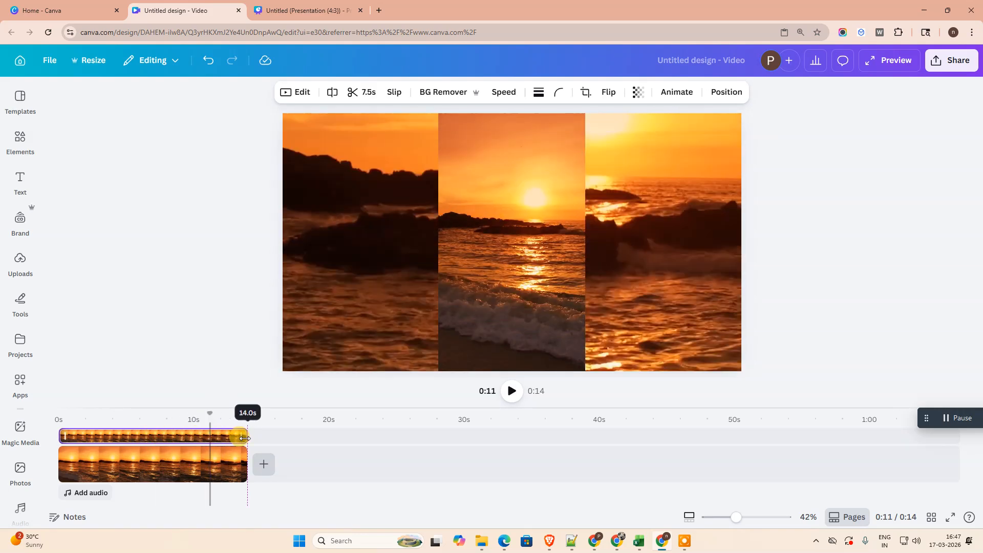
pyautogui.moveTo(244, 438); pyautogui.dragTo(246, 438)
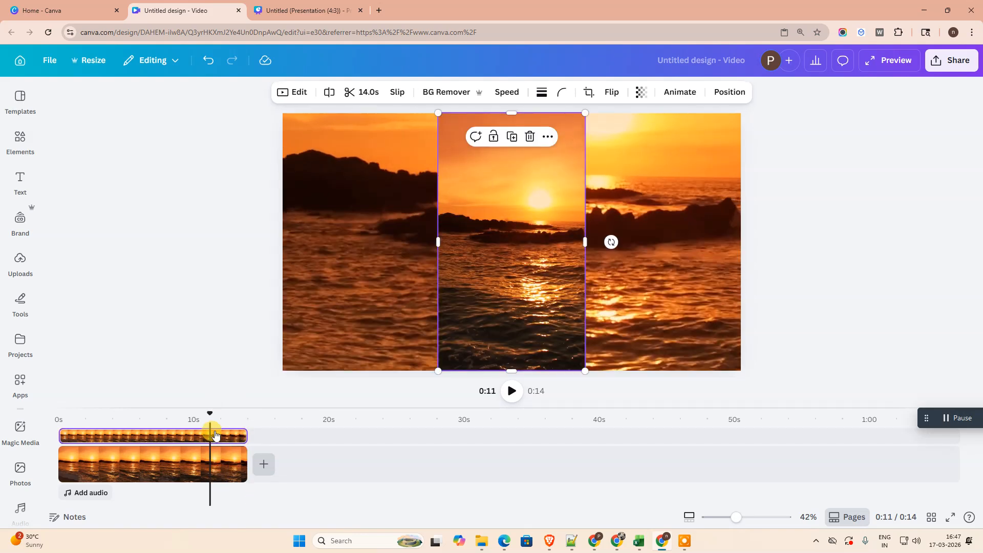
# Examine the foreground and background clips in turn at several points on the timeline
pyautogui.click(164, 459)
pyautogui.click(124, 437)
pyautogui.click(120, 467)
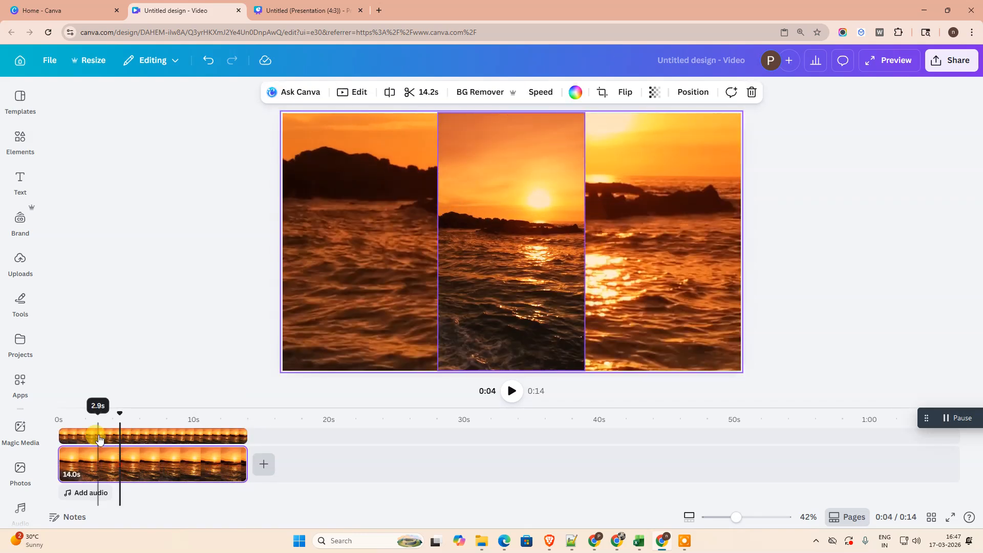
pyautogui.click(97, 437)
pyautogui.click(152, 453)
pyautogui.click(192, 434)
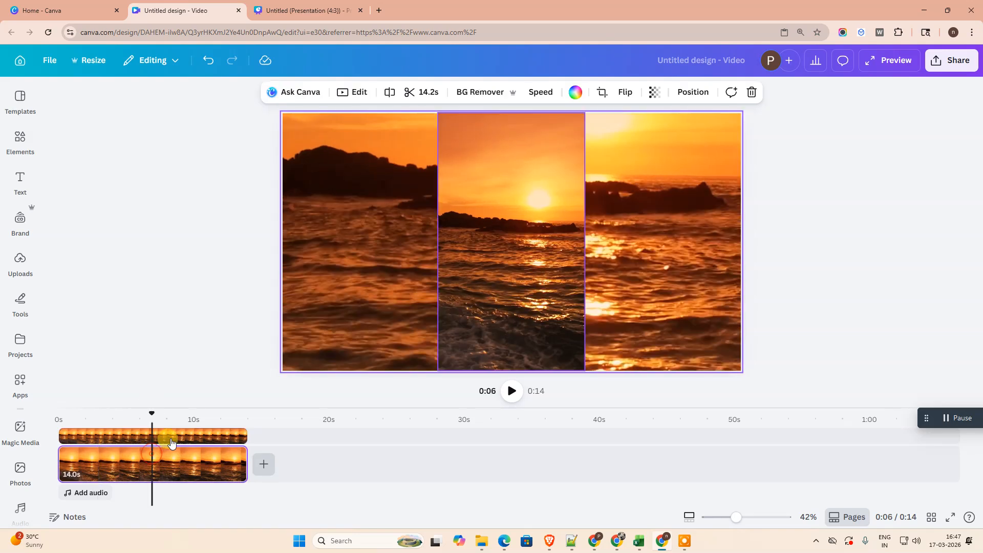
pyautogui.click(357, 234)
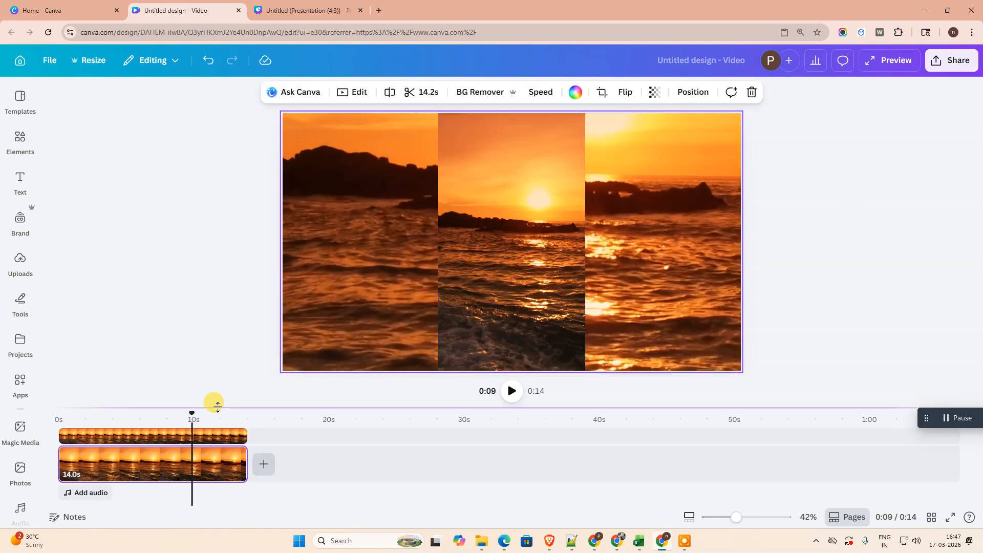
pyautogui.click(148, 429)
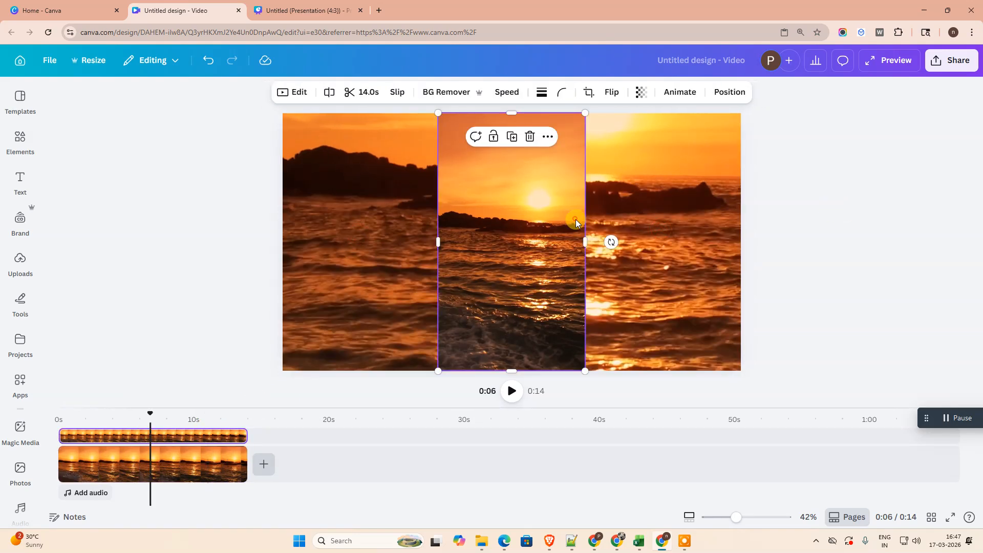
# Set the background video's transparency to 51
pyautogui.click(116, 473)
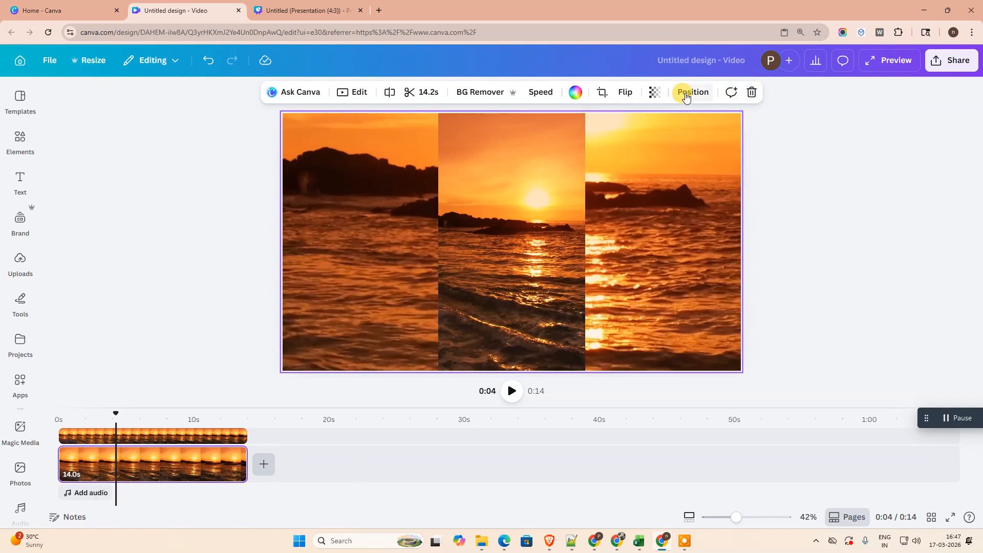
pyautogui.click(655, 94)
pyautogui.moveTo(672, 143); pyautogui.dragTo(640, 149)
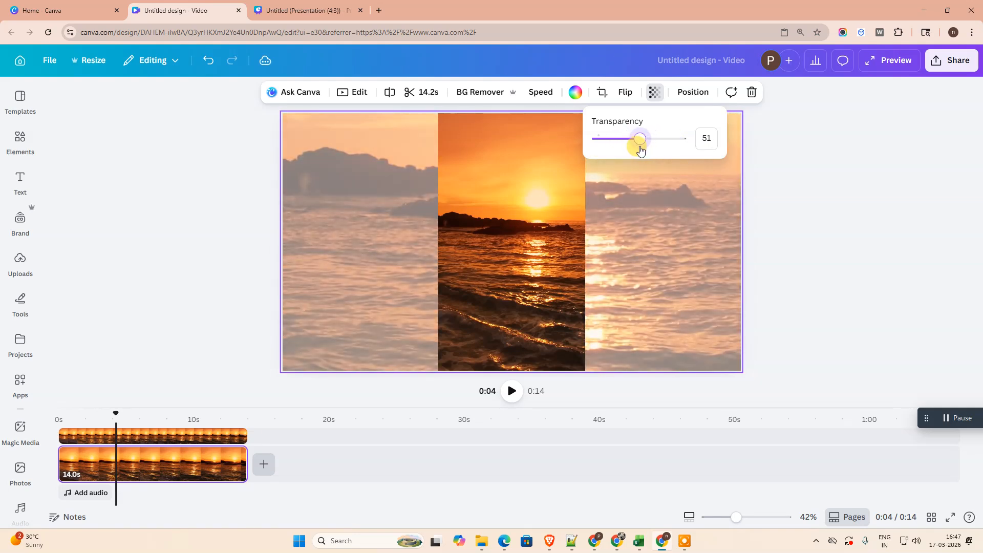
# Apply the Tundra filter to the background video
pyautogui.click(353, 95)
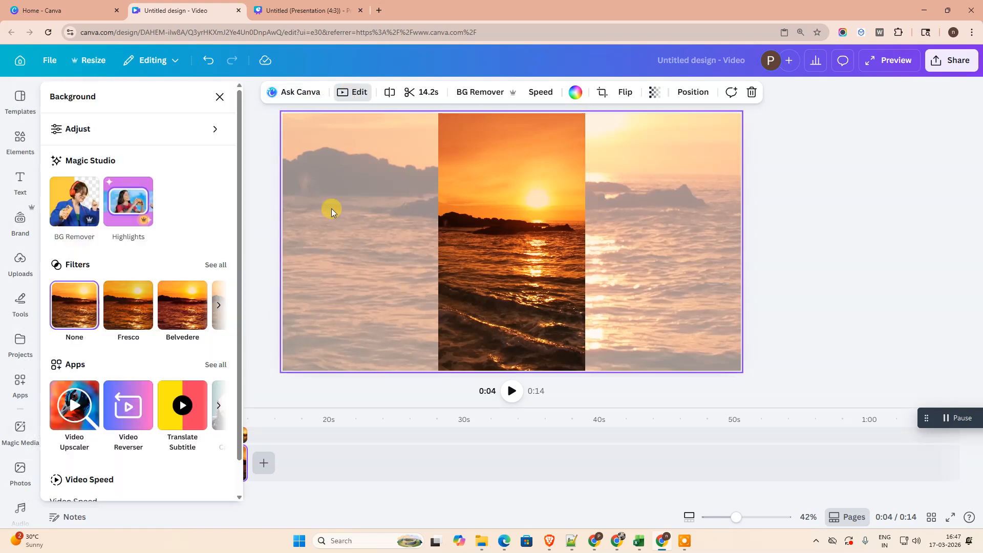
pyautogui.click(217, 265)
pyautogui.scroll(-8, 176, 379)
pyautogui.scroll(-3, 179, 399)
pyautogui.click(216, 178)
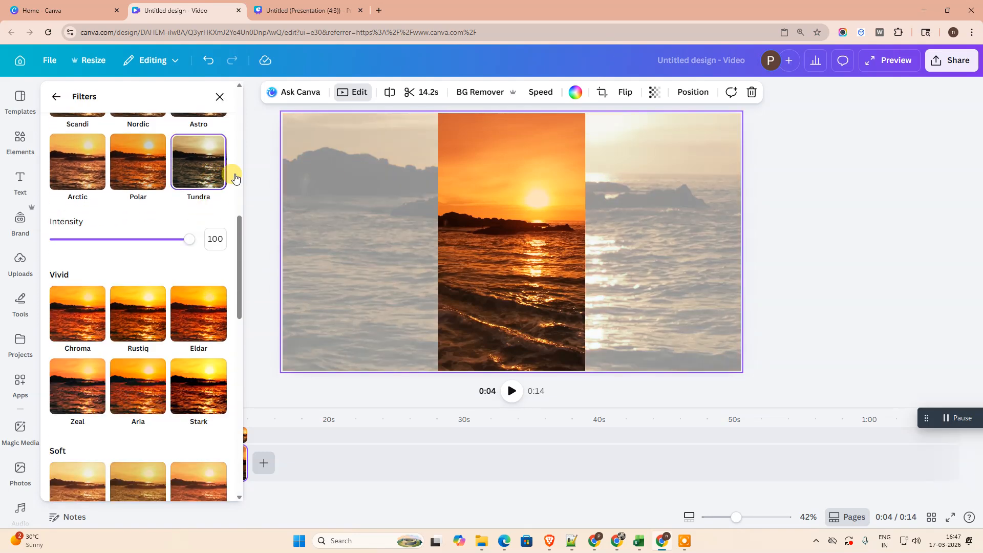
pyautogui.click(843, 224)
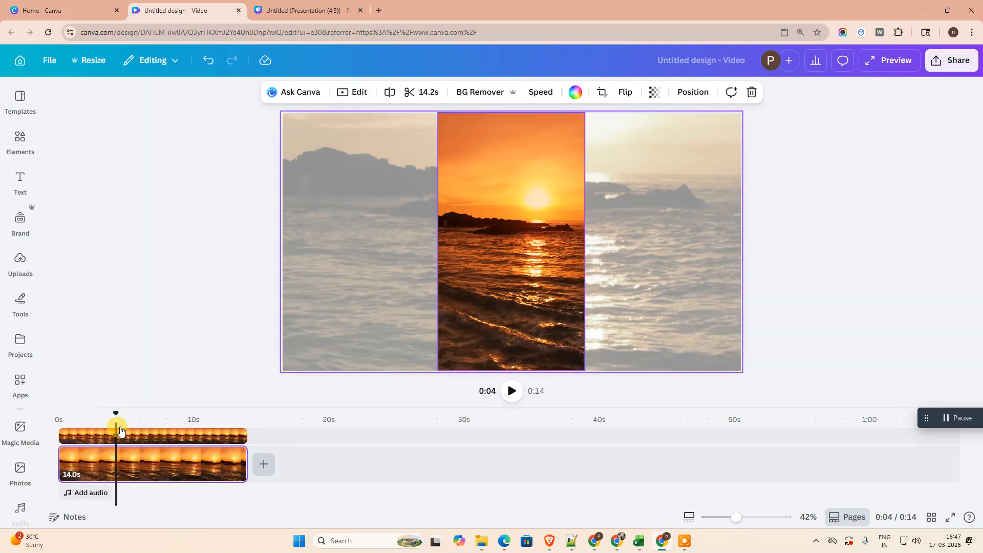
# Play the video preview from the start and pause it partway through
pyautogui.moveTo(117, 413); pyautogui.dragTo(45, 413)
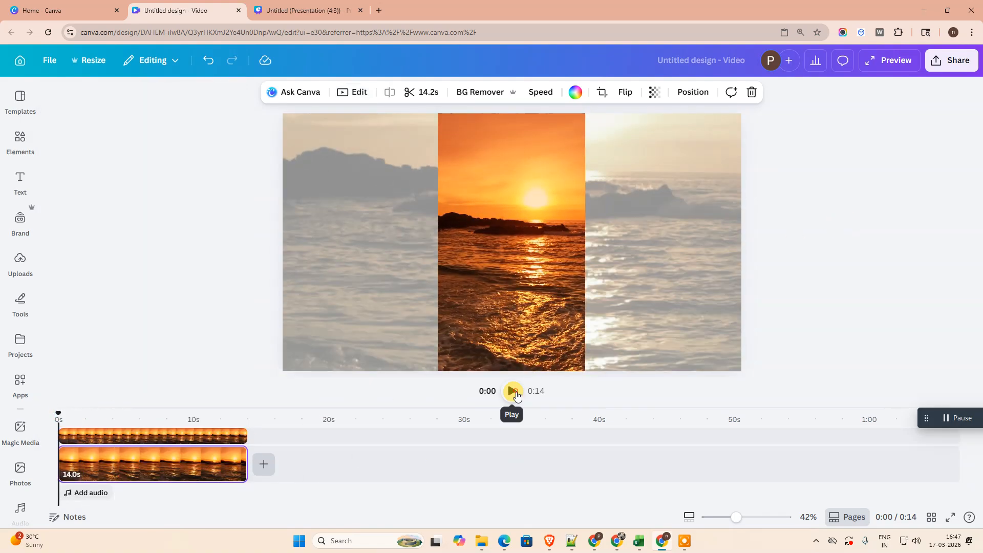
pyautogui.click(512, 391)
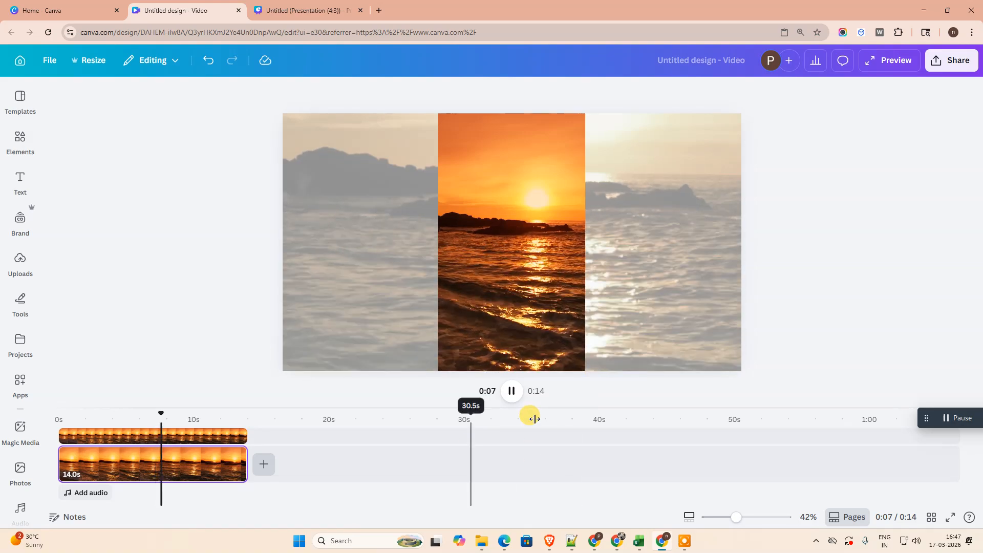
pyautogui.click(510, 391)
# Delete the background video clip from the timeline
pyautogui.click(77, 493)
pyautogui.click(400, 447)
pyautogui.click(135, 468)
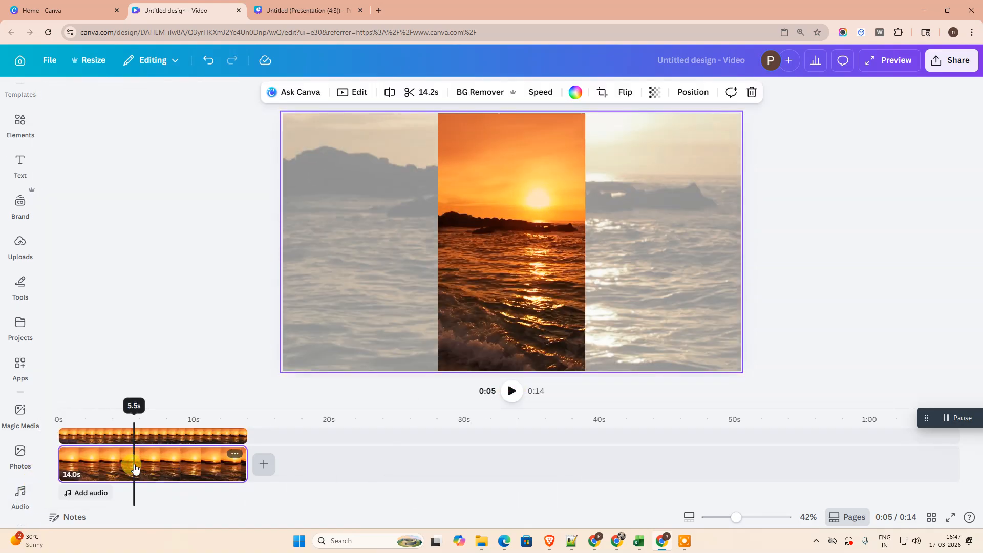
pyautogui.press('Delete')
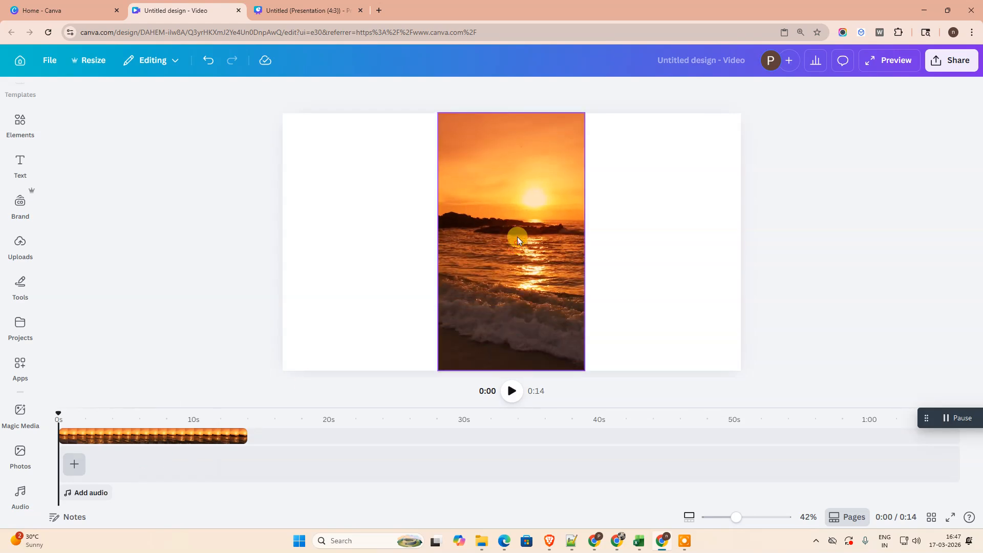
# Clear the "vertical video" search term and the Videos filter in the elements library
pyautogui.click(528, 231)
pyautogui.click(19, 123)
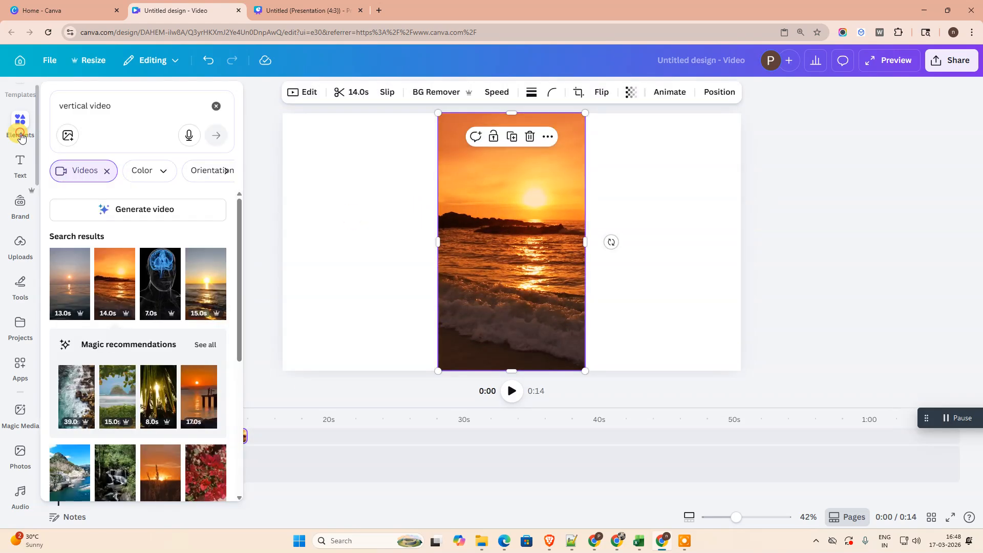
pyautogui.click(83, 109)
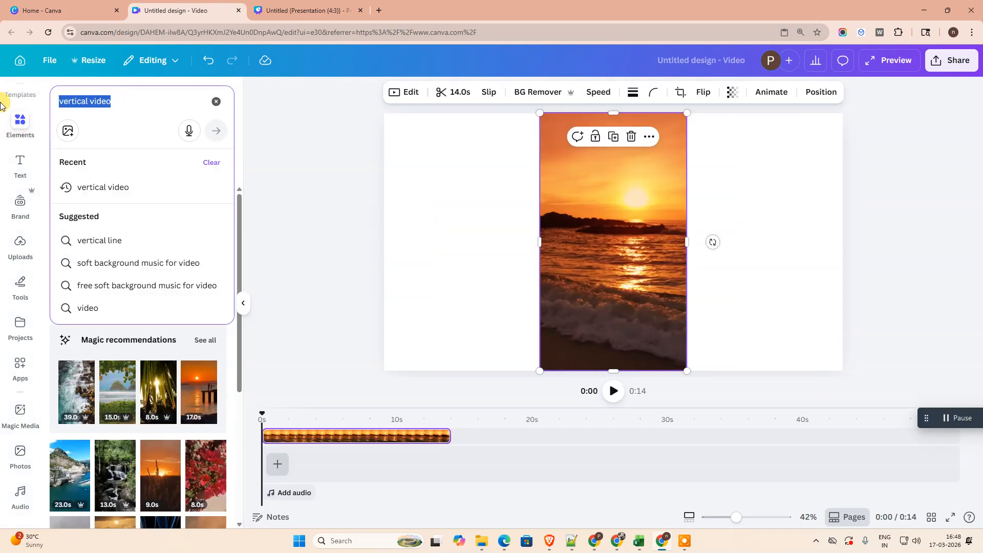
pyautogui.write('vid')
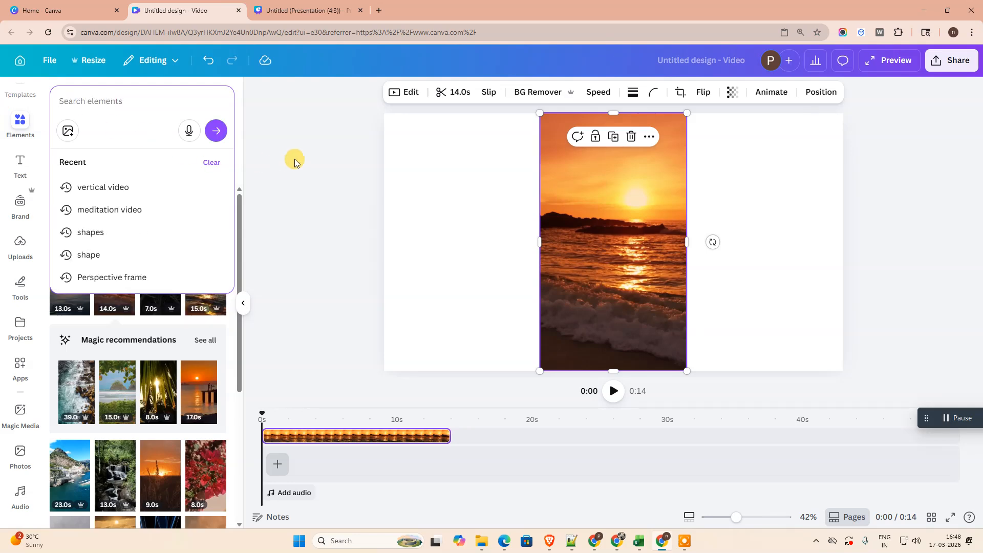
pyautogui.click(309, 154)
pyautogui.click(107, 166)
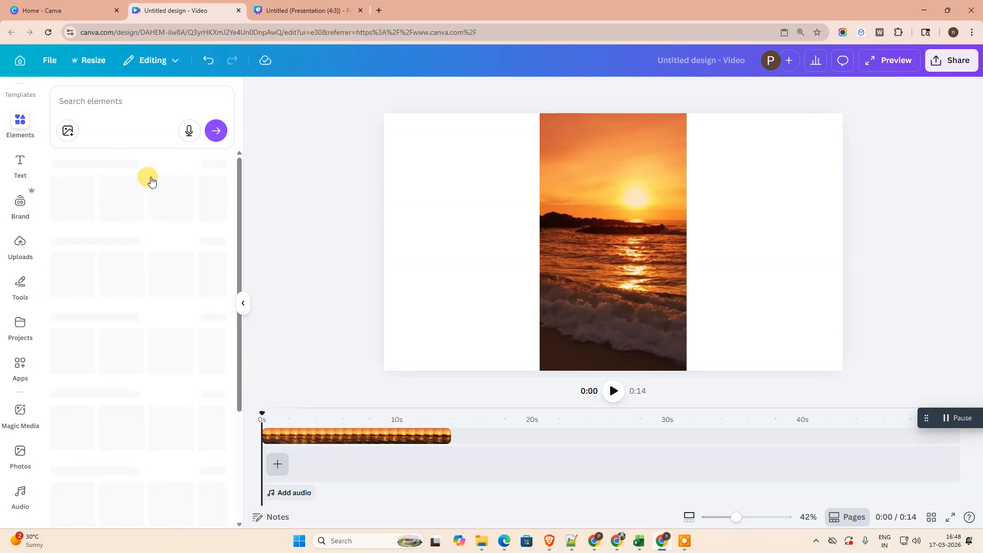
# Browse the element categories and the full list of graphics, and show all the video results
pyautogui.scroll(-6, 159, 299)
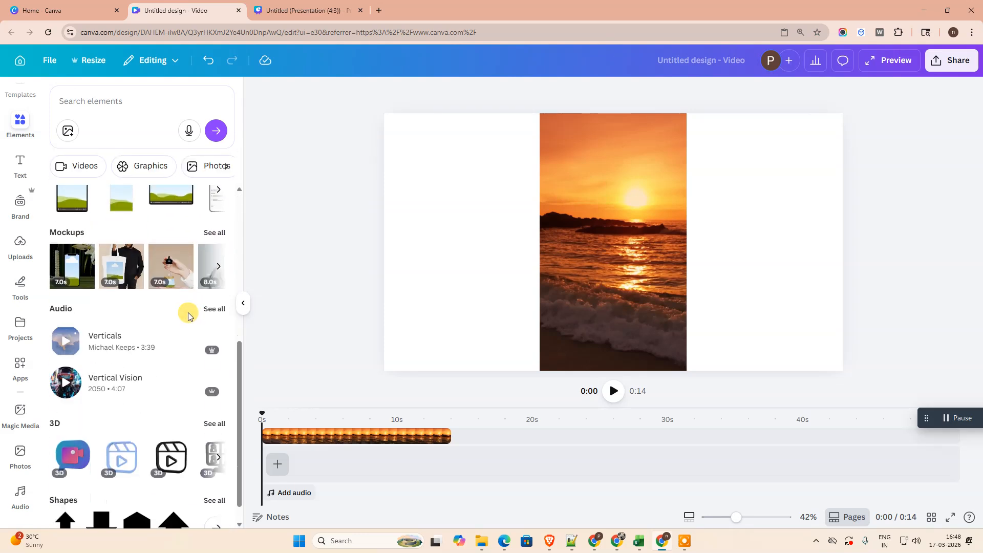
pyautogui.scroll(6, 160, 338)
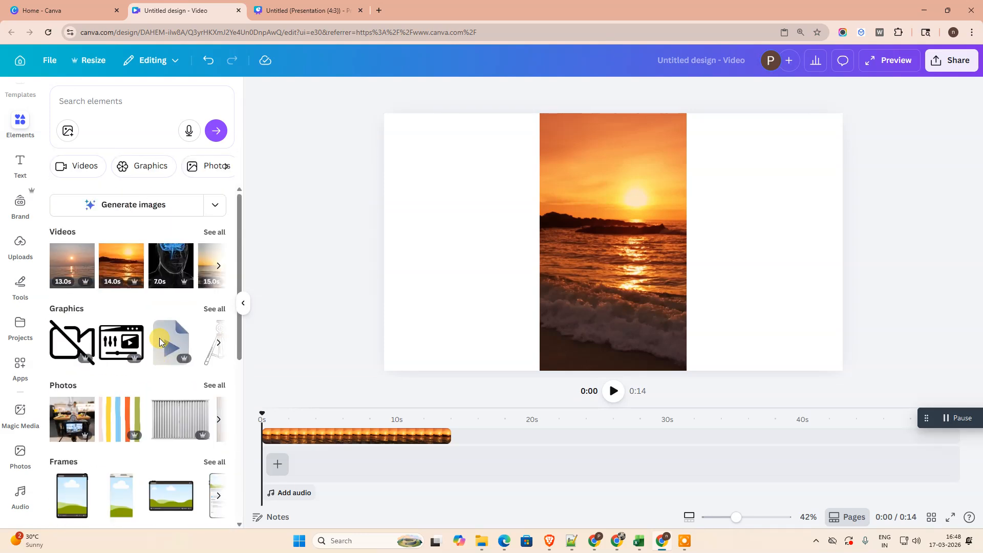
pyautogui.click(221, 312)
pyautogui.scroll(-6, 204, 314)
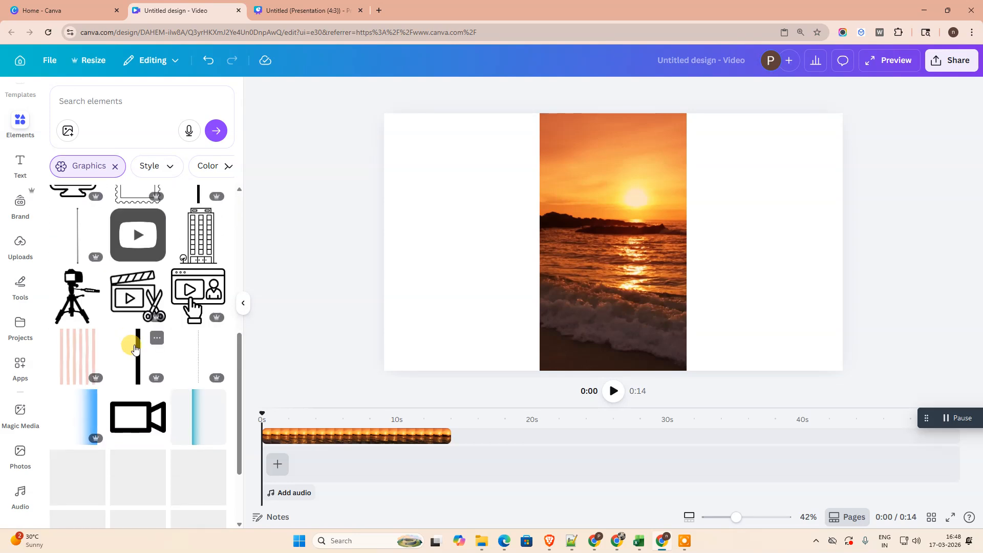
pyautogui.click(115, 165)
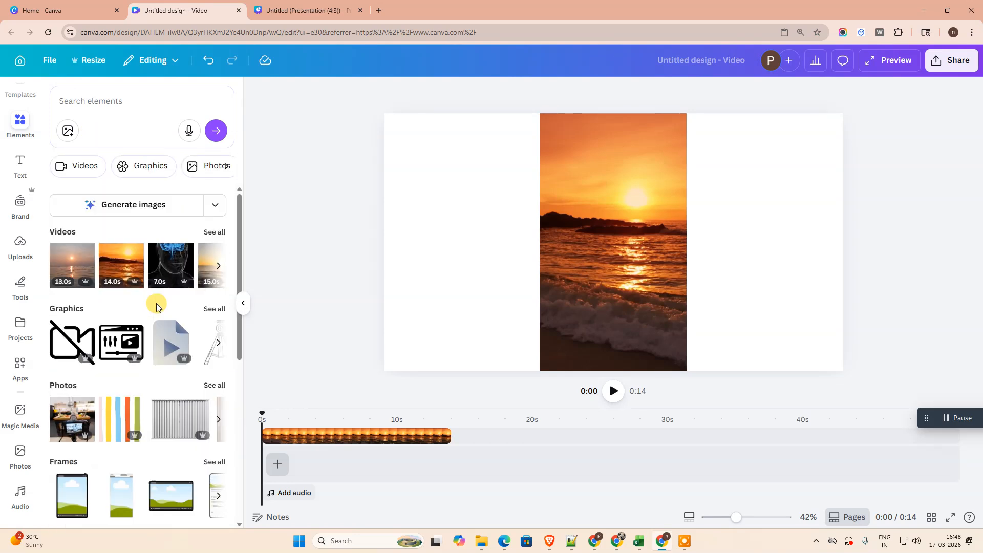
pyautogui.click(214, 231)
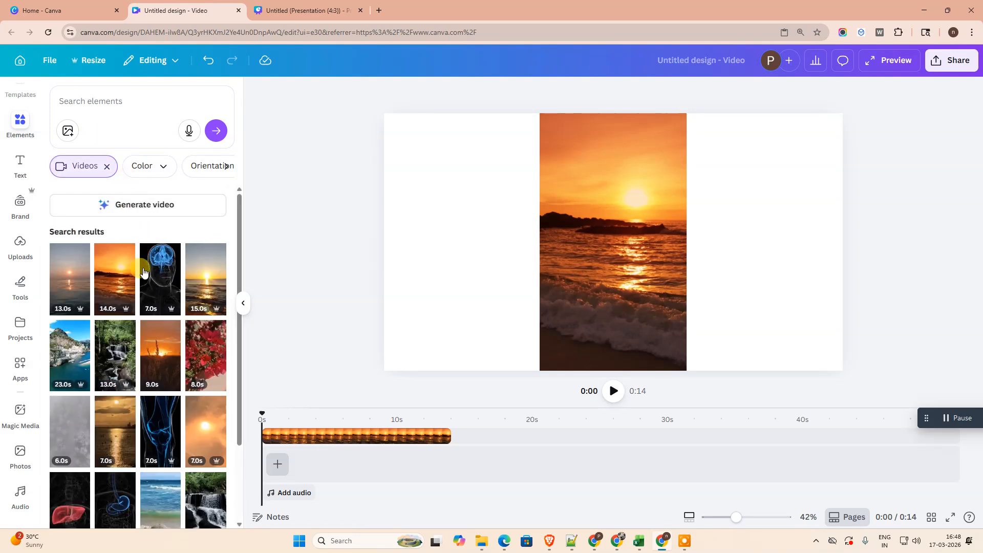
# Clear the Videos filter and browse the video templates and the element categories
pyautogui.scroll(-5, 141, 254)
pyautogui.click(107, 166)
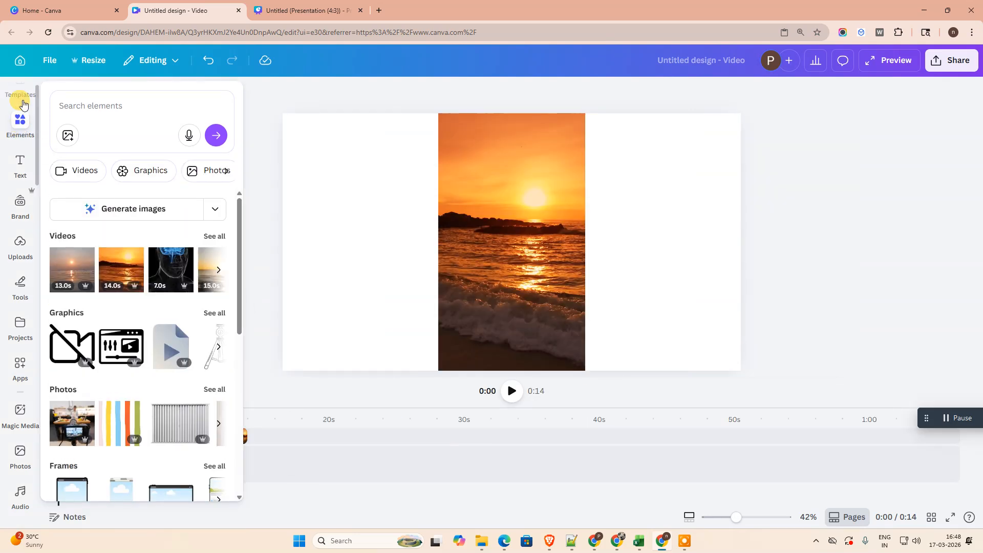
pyautogui.click(19, 96)
pyautogui.scroll(-4, 171, 290)
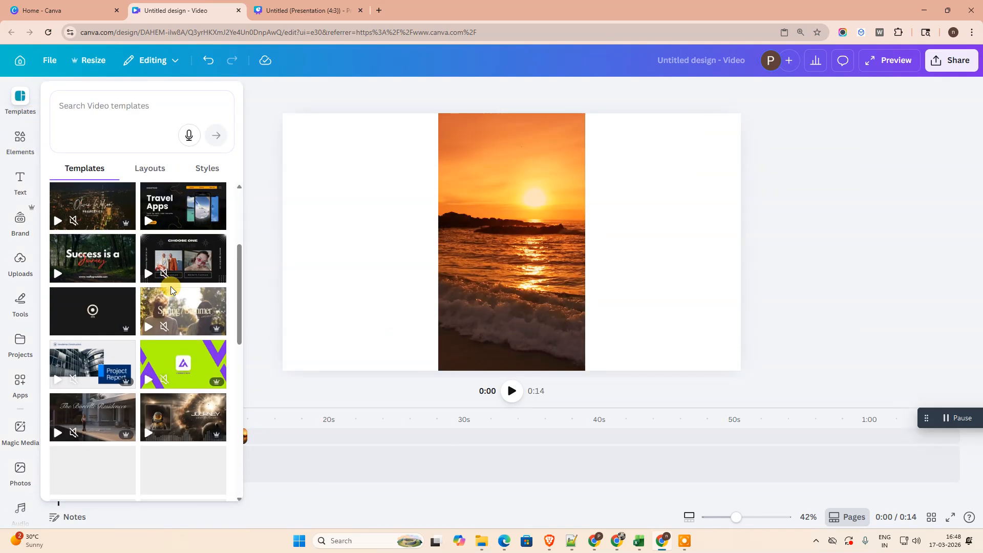
pyautogui.scroll(4, 175, 296)
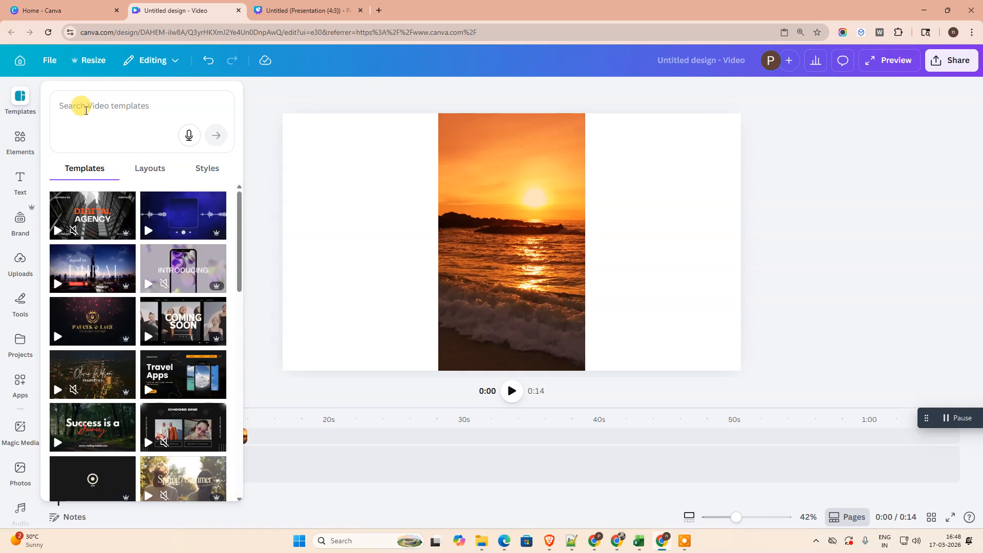
pyautogui.click(16, 136)
pyautogui.scroll(-6, 149, 333)
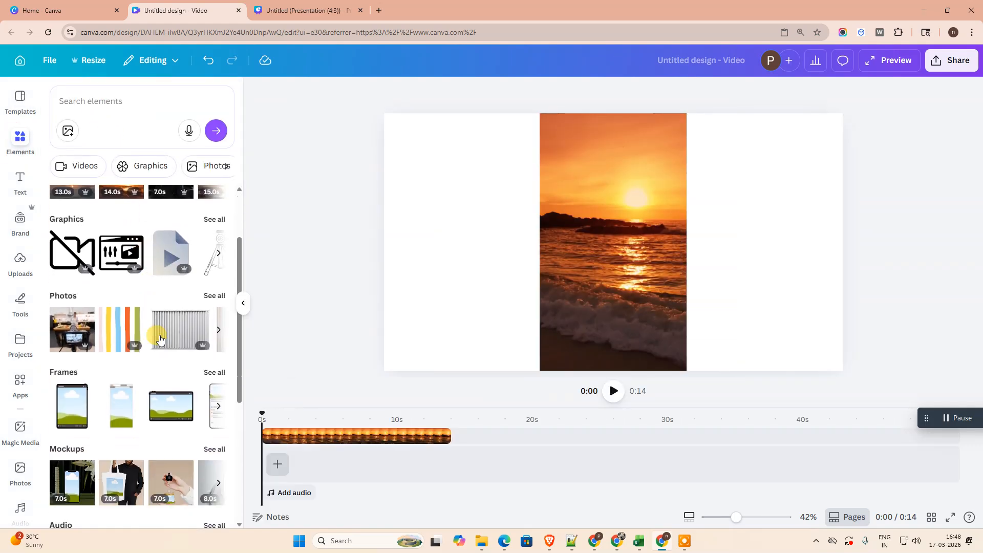
pyautogui.scroll(6, 129, 236)
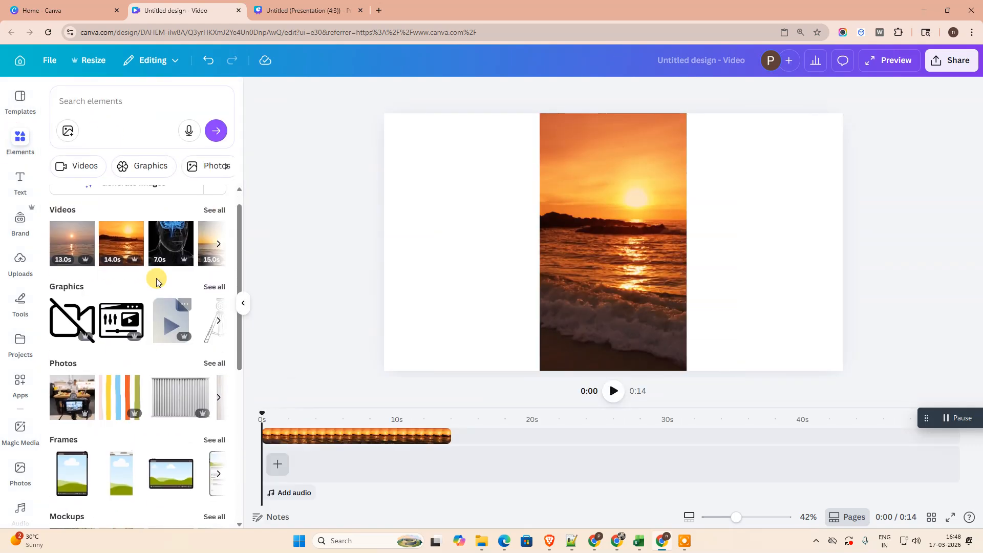
# Search the elements library for "video background"
pyautogui.click(103, 115)
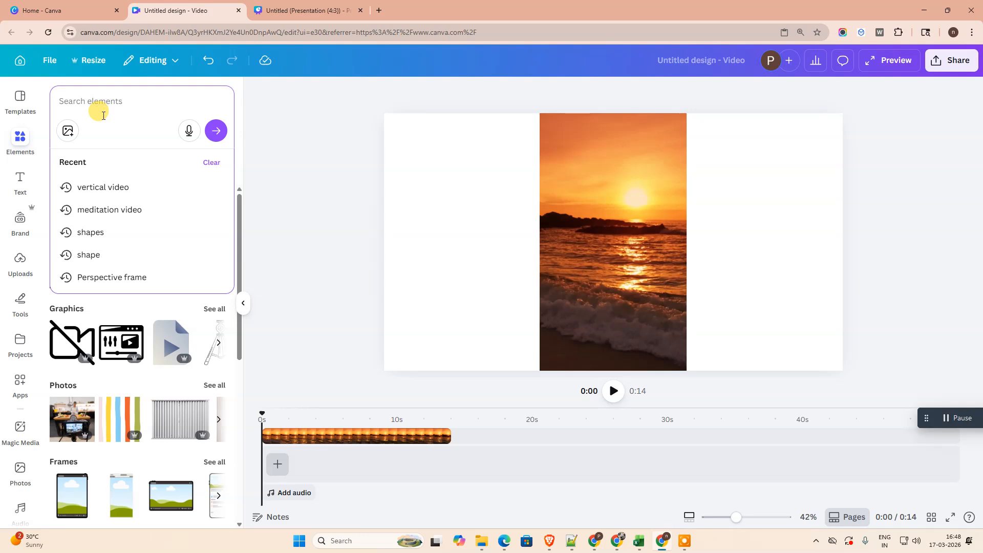
pyautogui.write('videoback')
pyautogui.press('BackSpace')
pyautogui.press('BackSpace')
pyautogui.press('BackSpace')
pyautogui.press('BackSpace')
pyautogui.write('back')
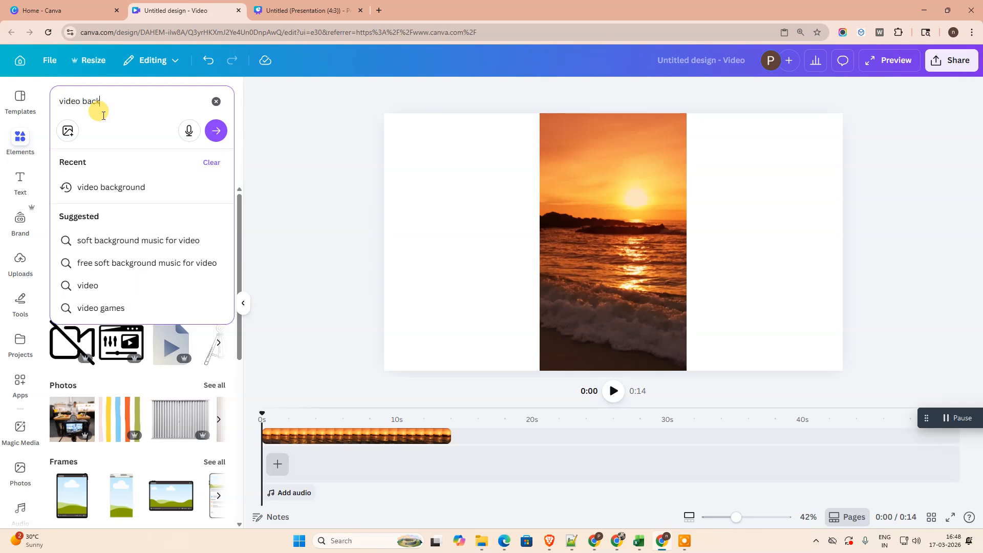
pyautogui.write('ground')
pyautogui.press('Return')
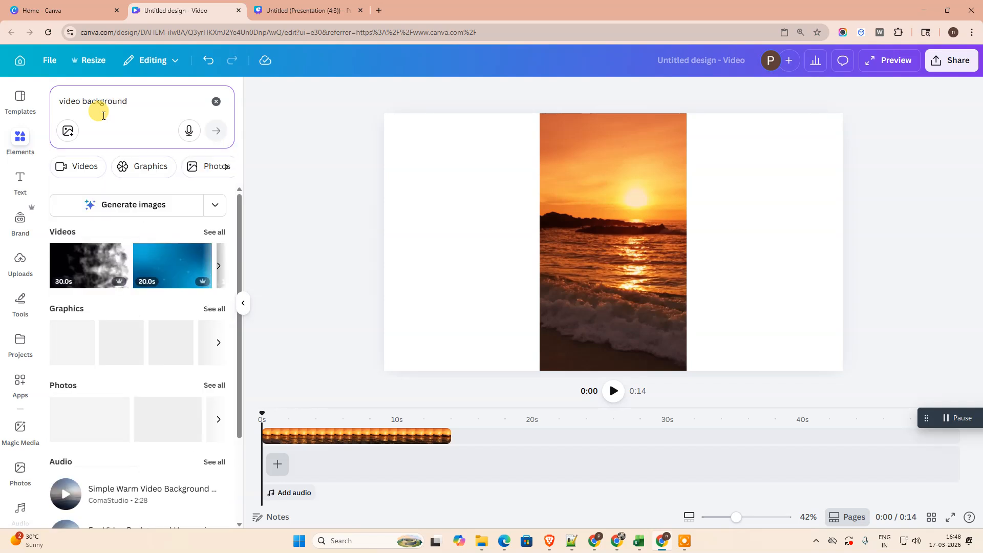
# Show all video results and add the 8-second orange glitter video as the background behind the sunset clip
pyautogui.scroll(-2, 143, 320)
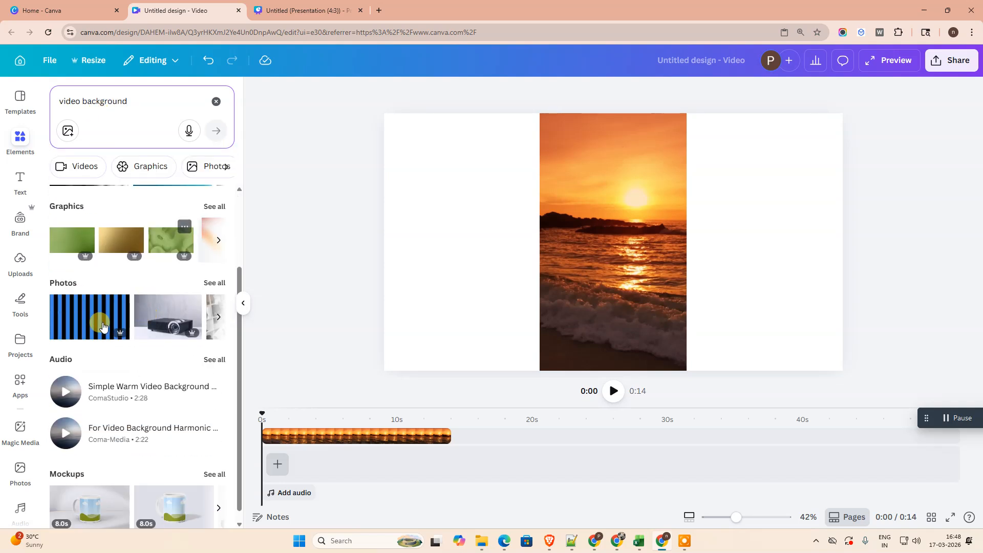
pyautogui.scroll(2, 91, 336)
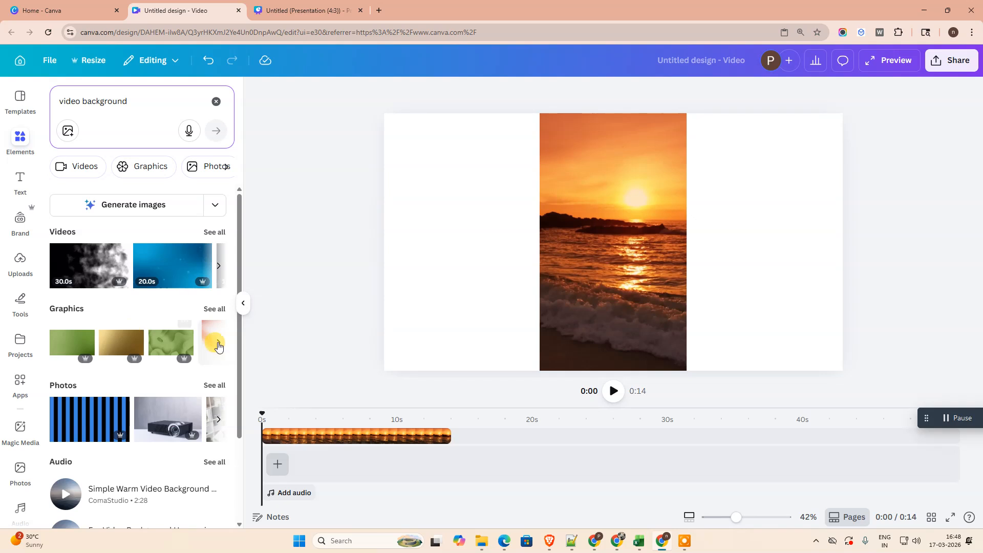
pyautogui.click(219, 233)
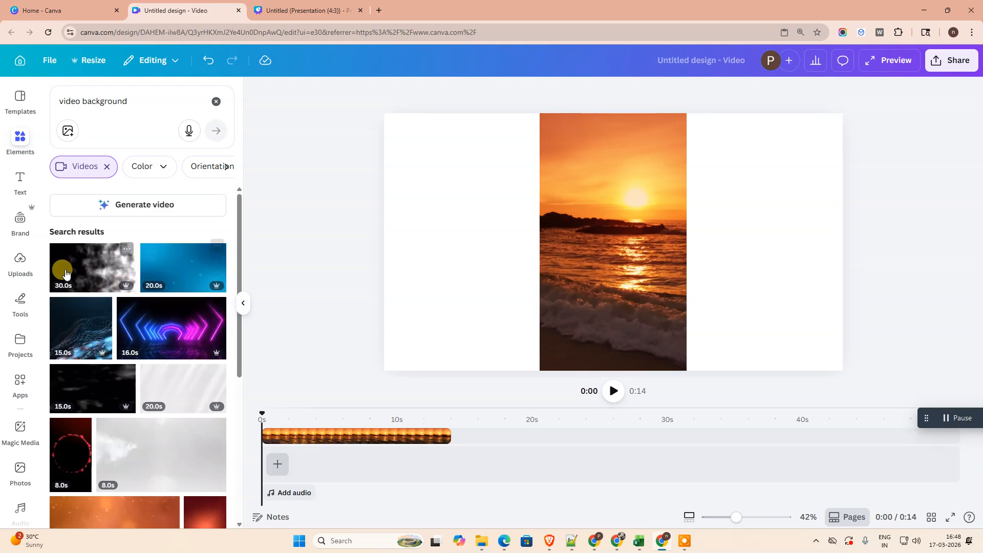
pyautogui.scroll(-4, 140, 379)
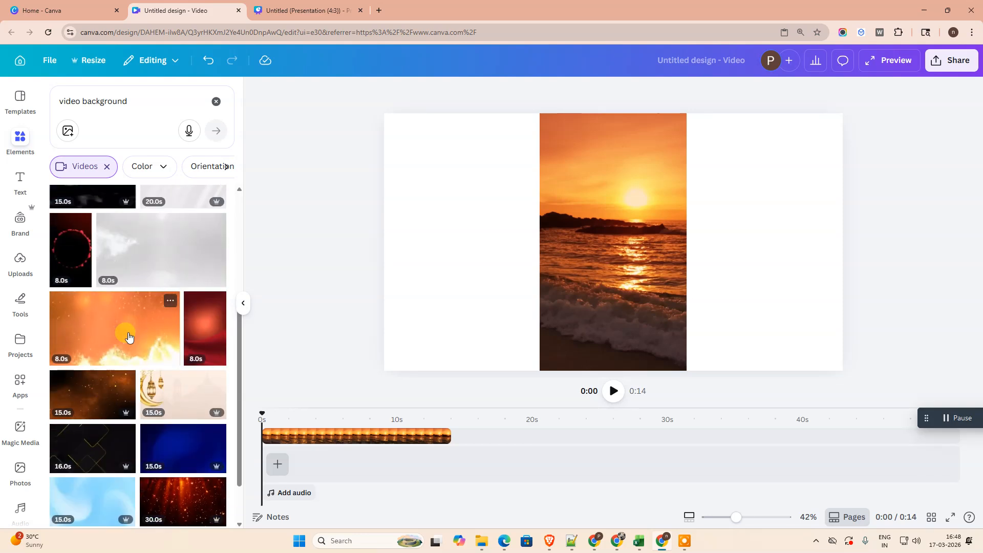
pyautogui.click(129, 334)
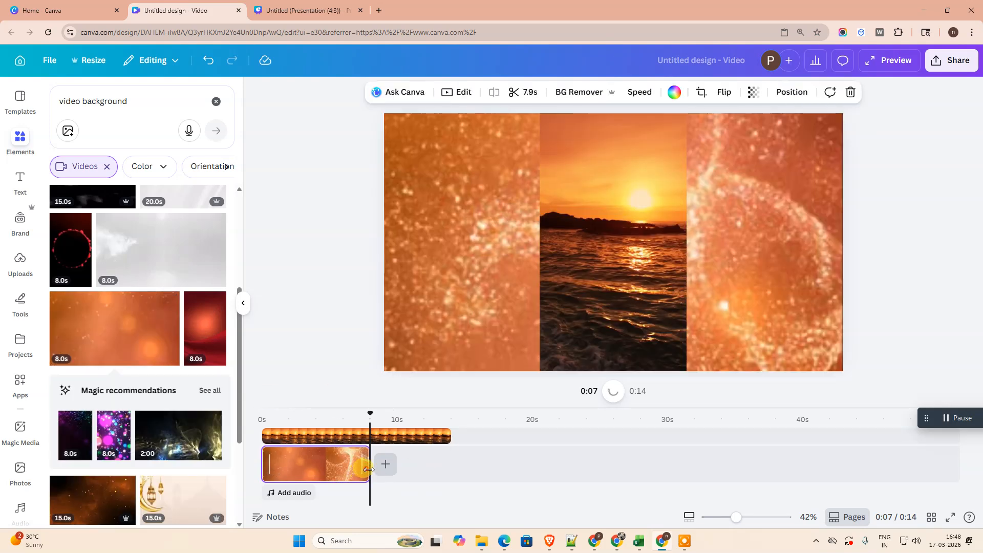
# Try to lengthen the orange background clip and play the preview from the start
pyautogui.moveTo(367, 470); pyautogui.dragTo(392, 470)
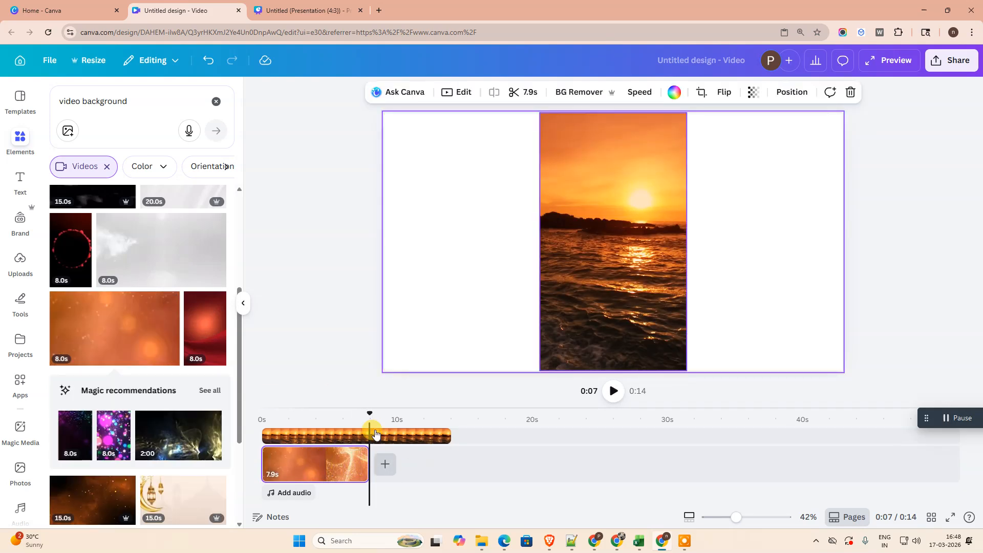
pyautogui.moveTo(369, 412); pyautogui.dragTo(260, 413)
pyautogui.click(614, 392)
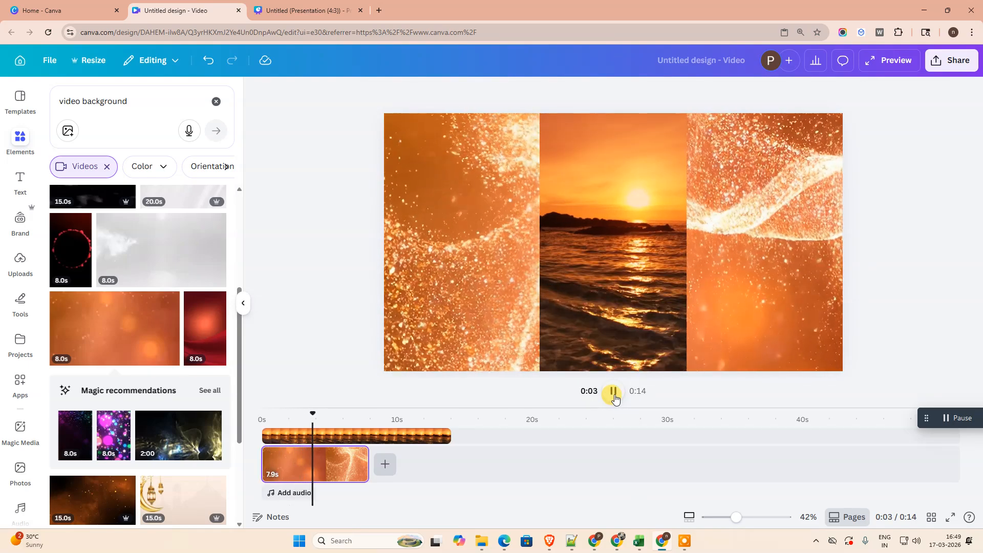
pyautogui.click(305, 447)
pyautogui.click(292, 436)
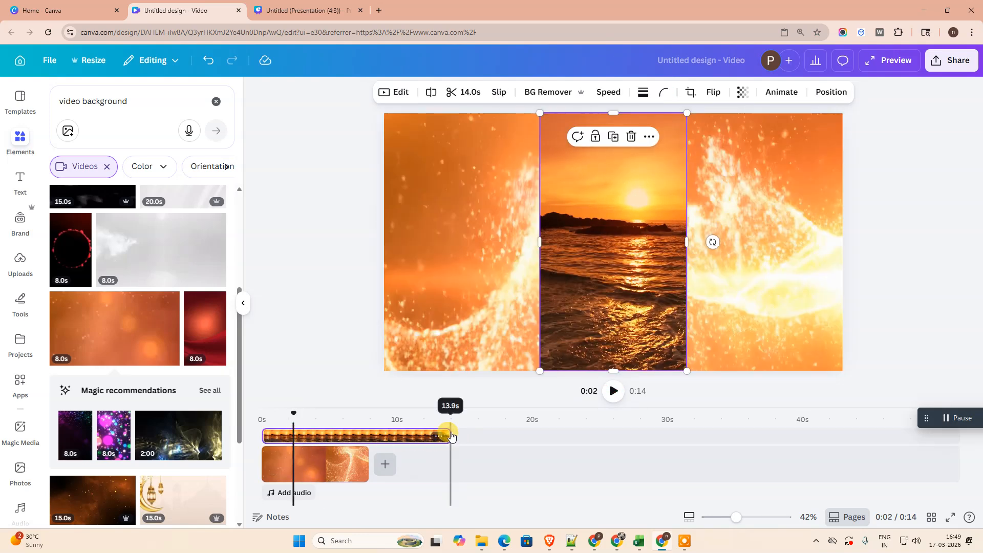
# Try to stretch the orange background clip to the end of the sunset clip
pyautogui.click(338, 463)
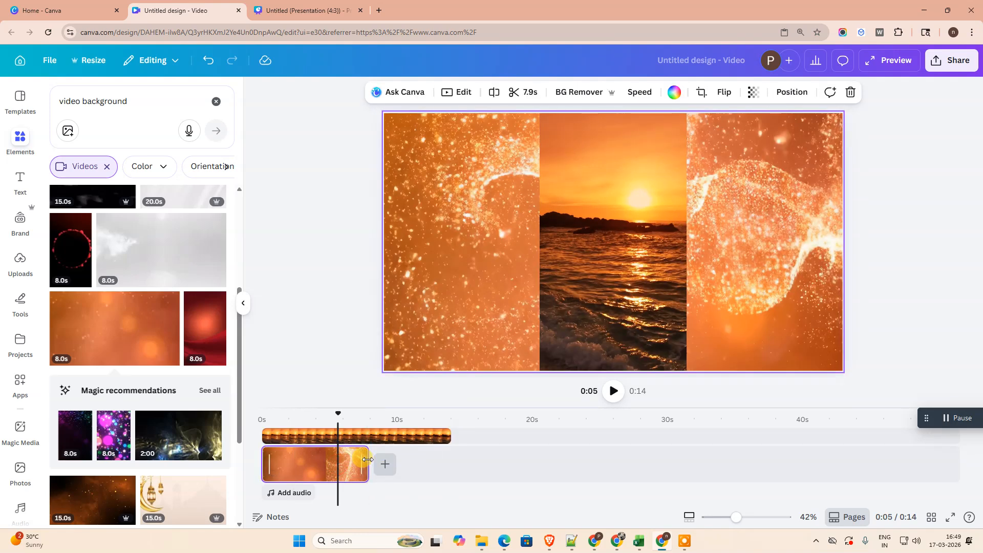
pyautogui.moveTo(366, 462); pyautogui.dragTo(386, 463)
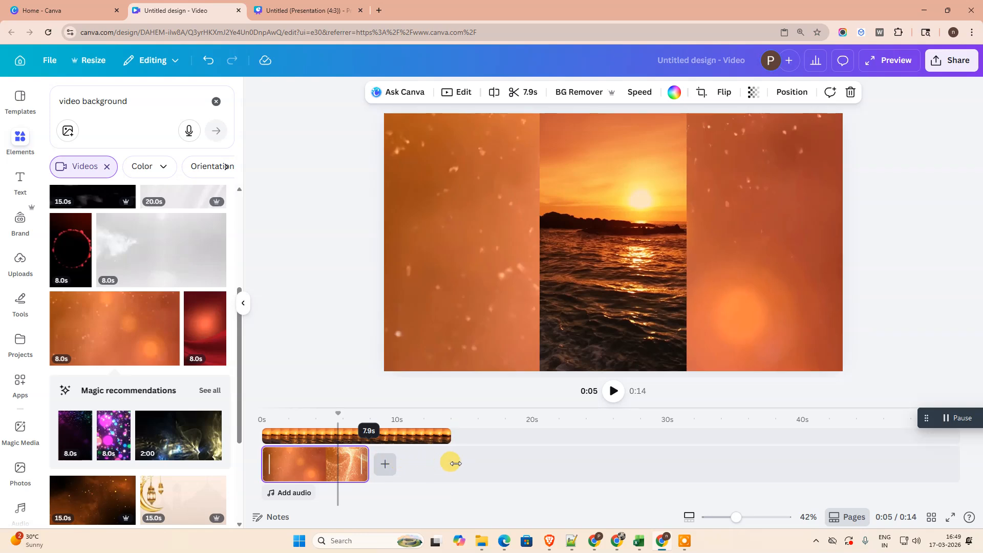
pyautogui.moveTo(455, 463); pyautogui.dragTo(454, 464)
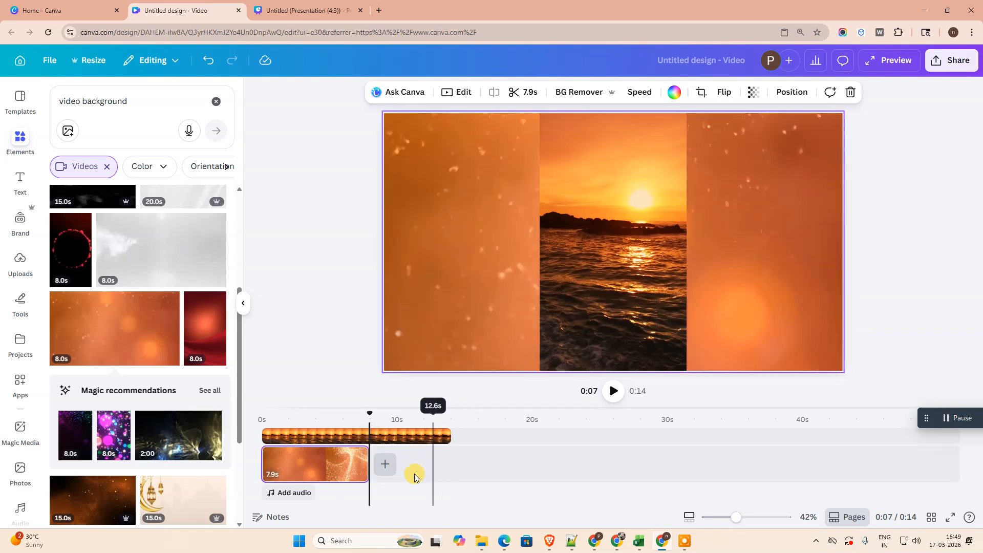
# Copy the orange background clip and paste it into a new blank page directly after the original
pyautogui.rightClick(322, 466)
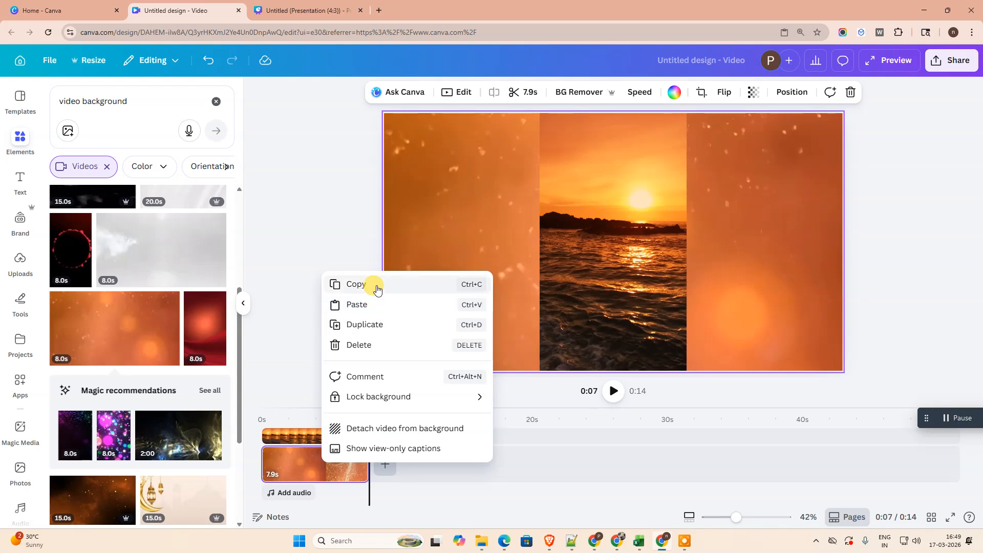
pyautogui.click(300, 462)
pyautogui.rightClick(300, 461)
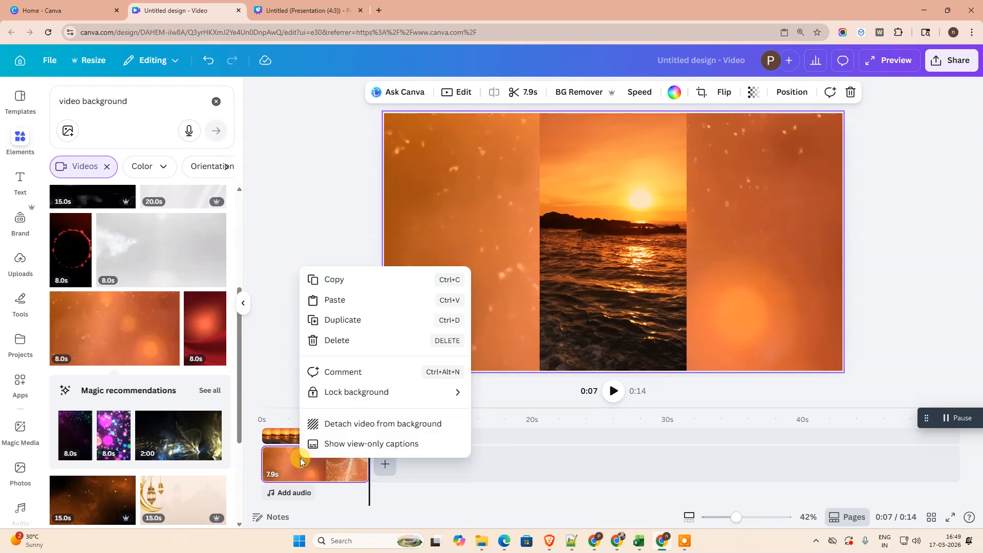
pyautogui.click(343, 279)
pyautogui.click(395, 470)
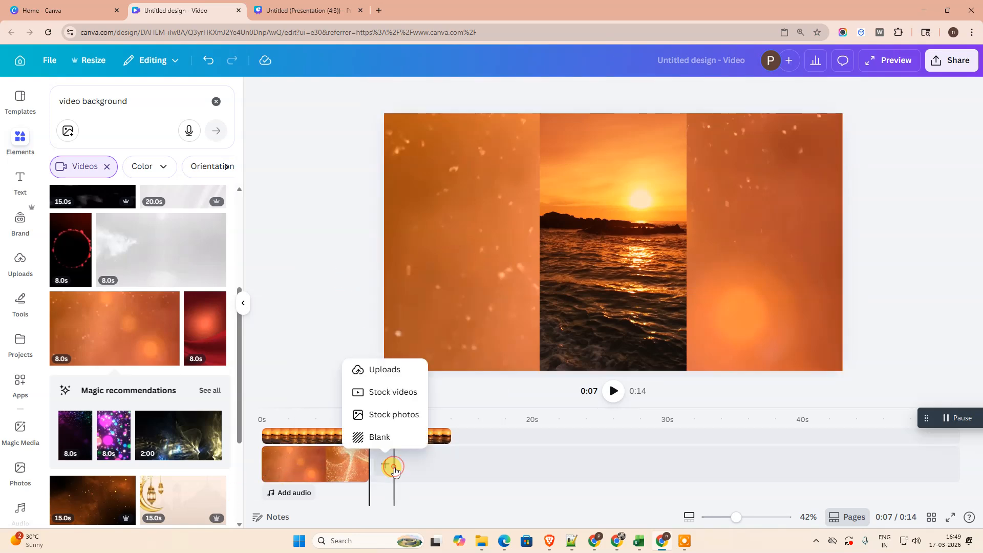
pyautogui.click(408, 438)
pyautogui.hotkey('ctrl', 'v')
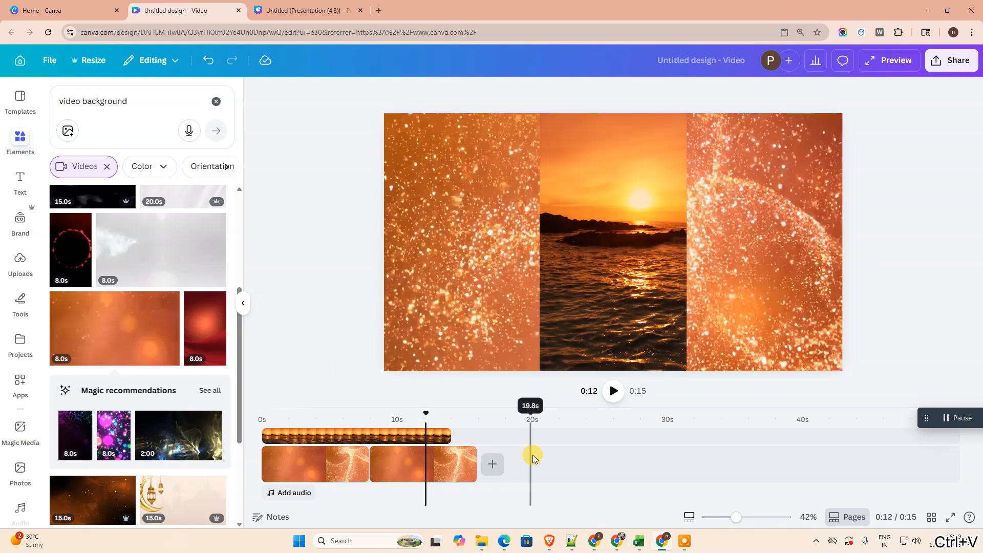
# Trim the second background clip to 6.0 s so that it ends together with the sunset clip
pyautogui.click(405, 463)
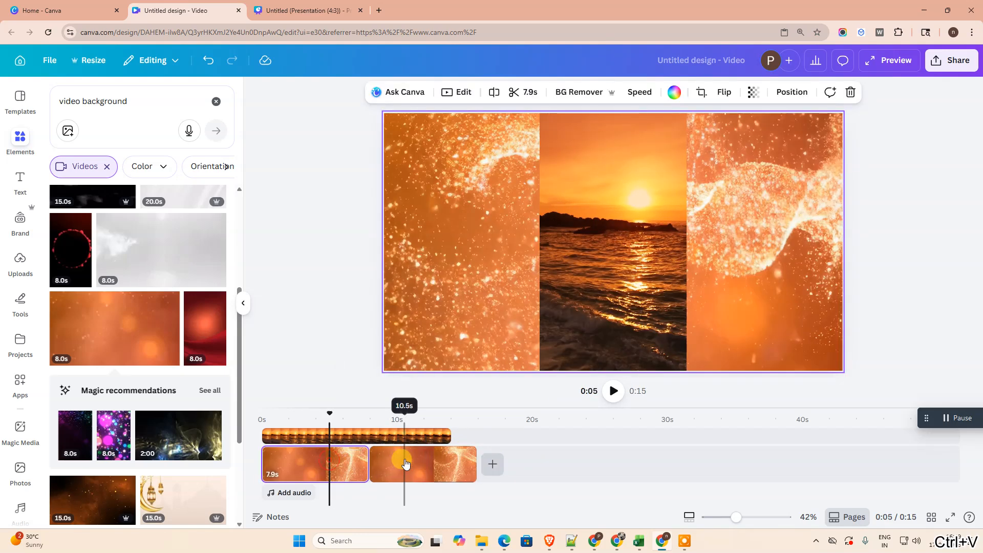
pyautogui.moveTo(473, 462); pyautogui.dragTo(455, 462)
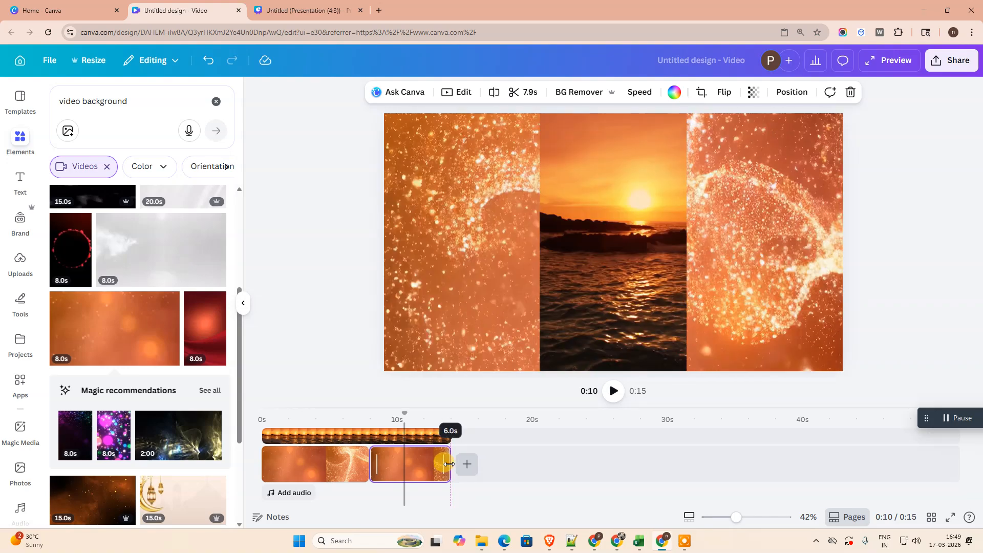
pyautogui.click(372, 435)
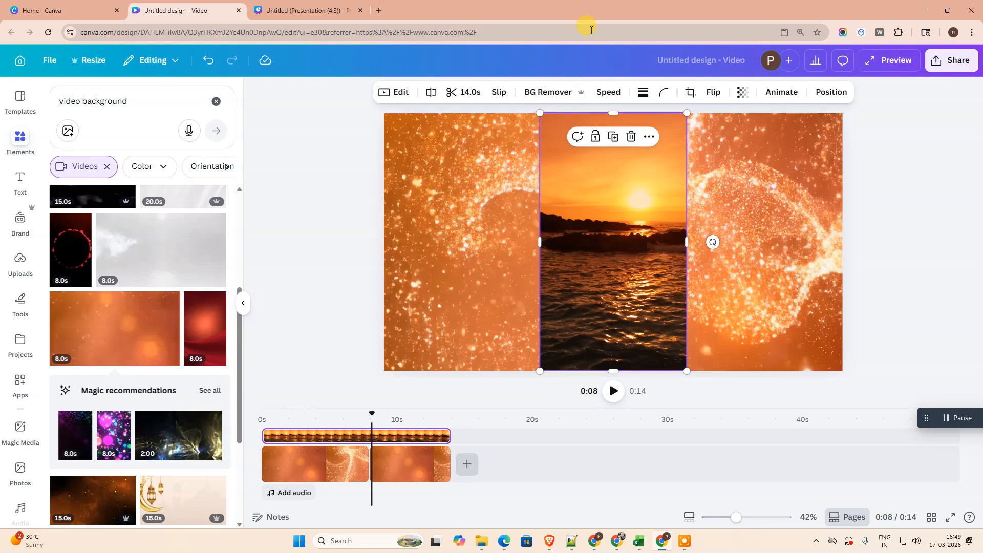
# Play the combined video from the start and pause it near the end
pyautogui.moveTo(382, 406); pyautogui.dragTo(265, 409)
pyautogui.click(613, 393)
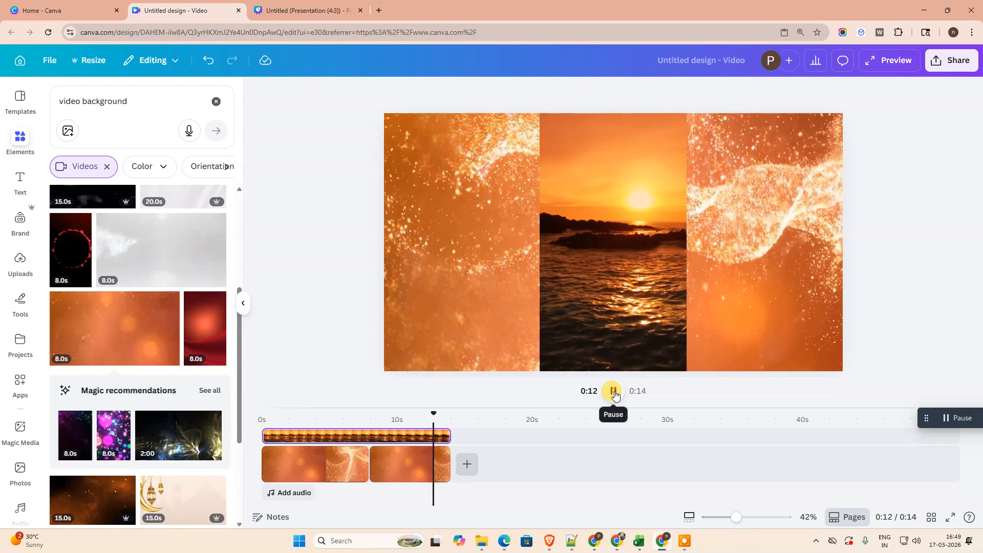
pyautogui.click(614, 391)
# Open the design's download settings and set the MP4 video quality to 480p
pyautogui.click(942, 62)
pyautogui.click(780, 292)
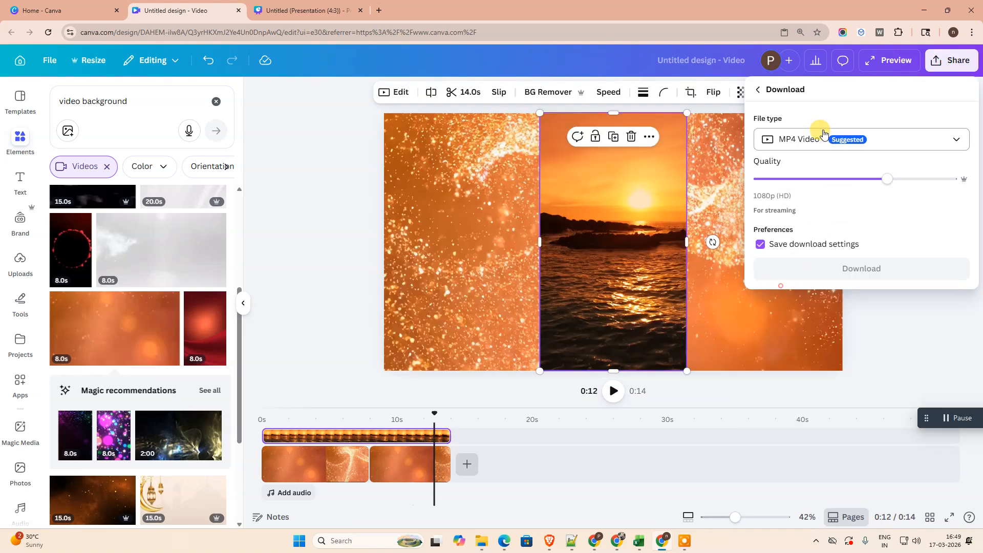
pyautogui.click(801, 179)
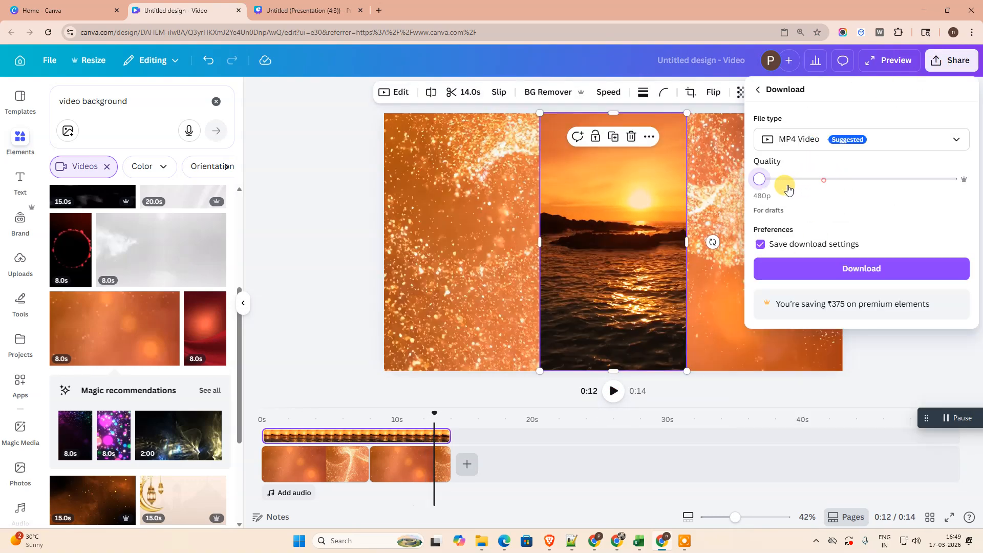